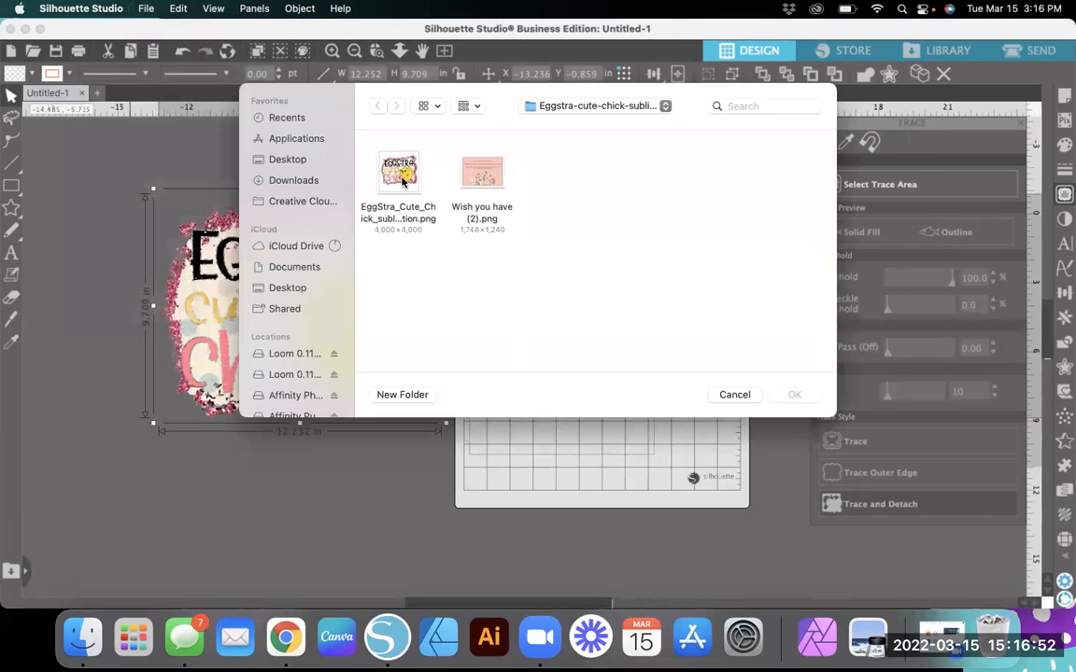
- Bring the EggStra Cute Chick PNG into the document and delete the copy placed on the mat
left_click(432, 214)
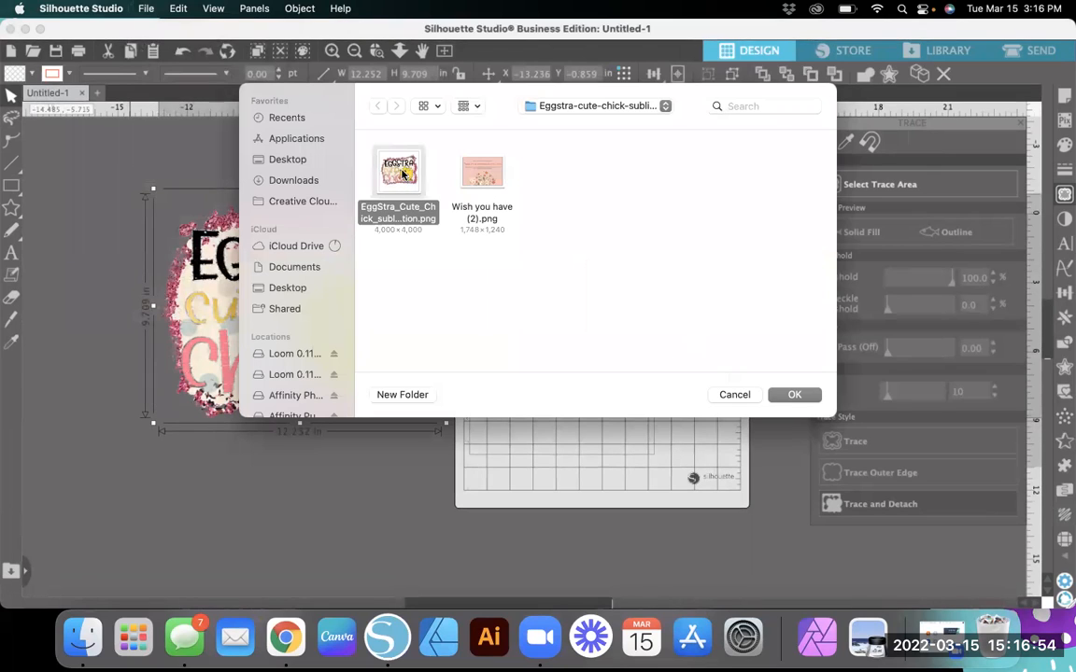
left_click(798, 395)
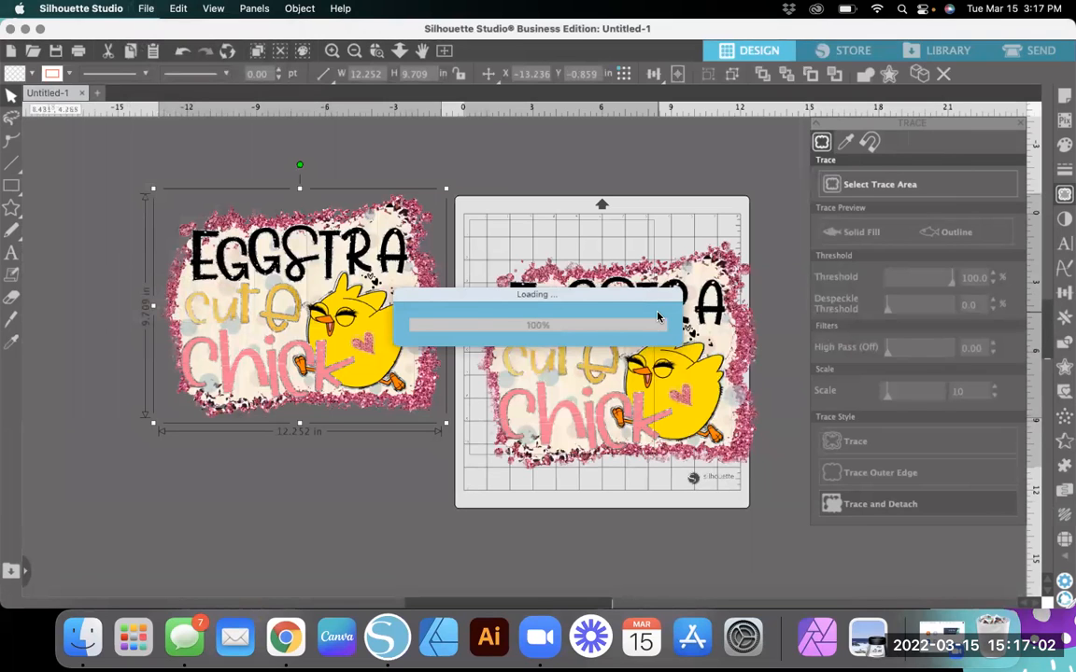
key("Delete")
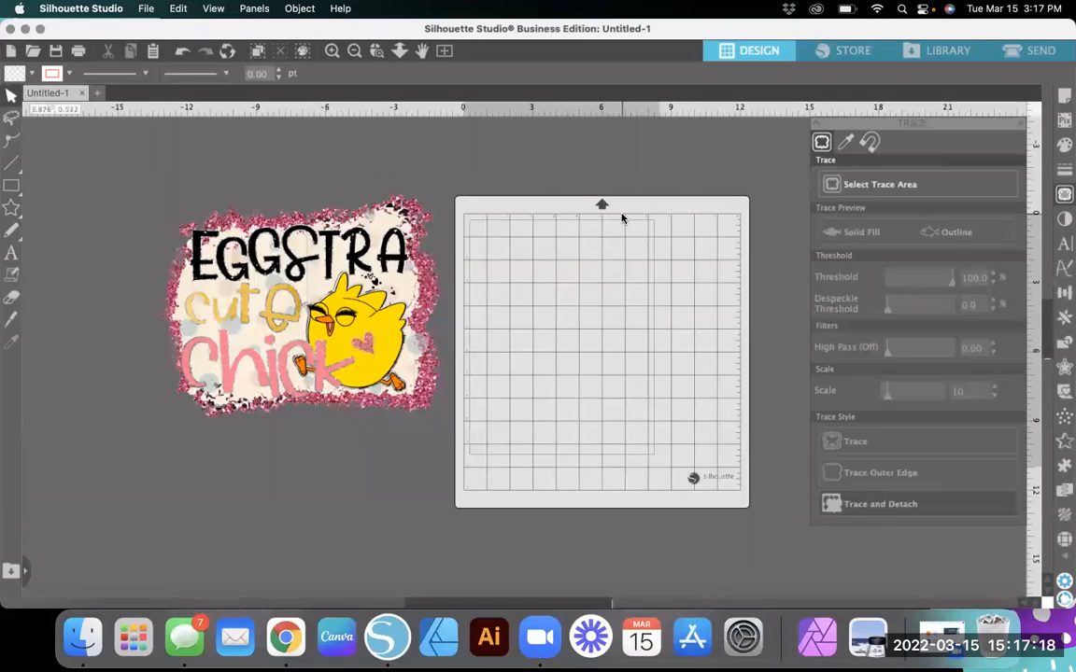
- Open the page setup and switch the print border off and back on
left_click(1065, 98)
left_click(821, 466)
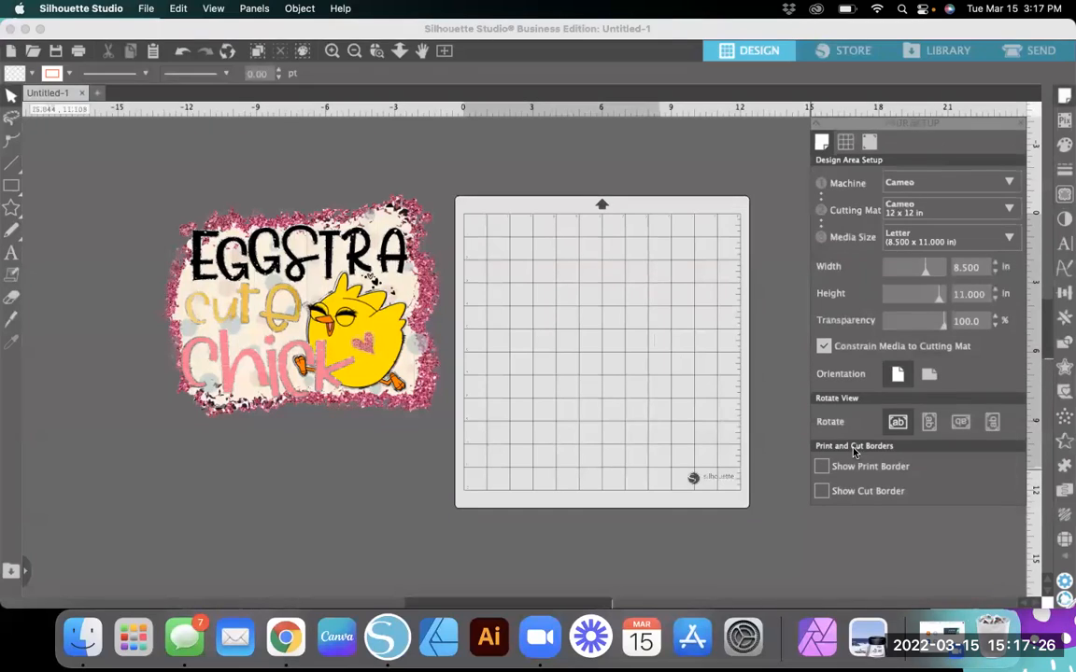
left_click(823, 467)
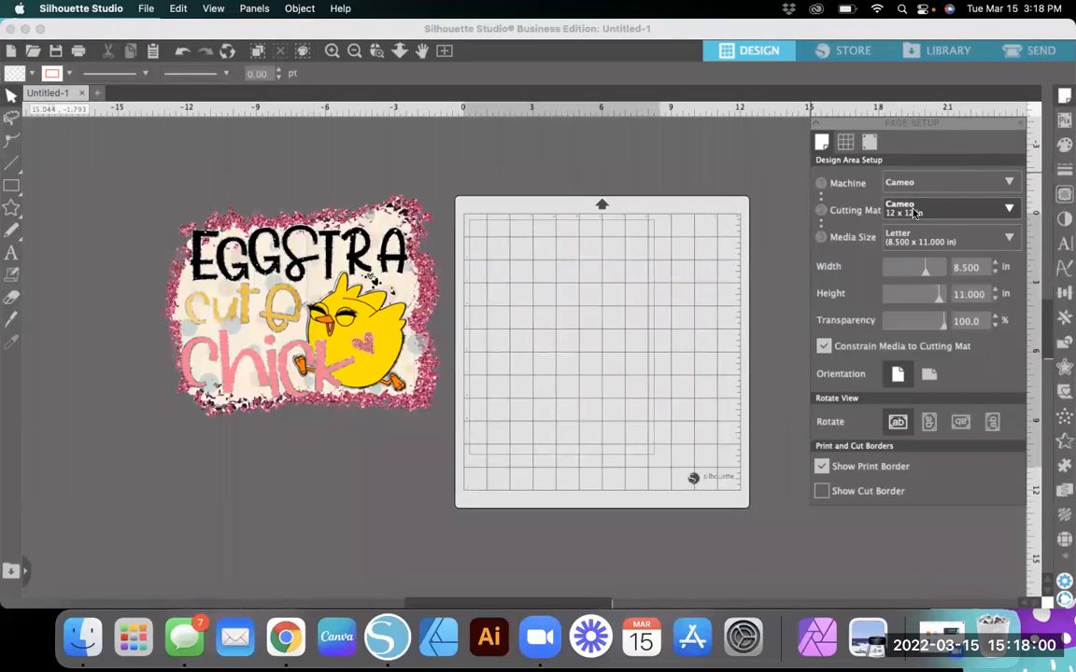
- Set the cutting mat to None and check the media size options, leaving Letter selected
left_click(914, 211)
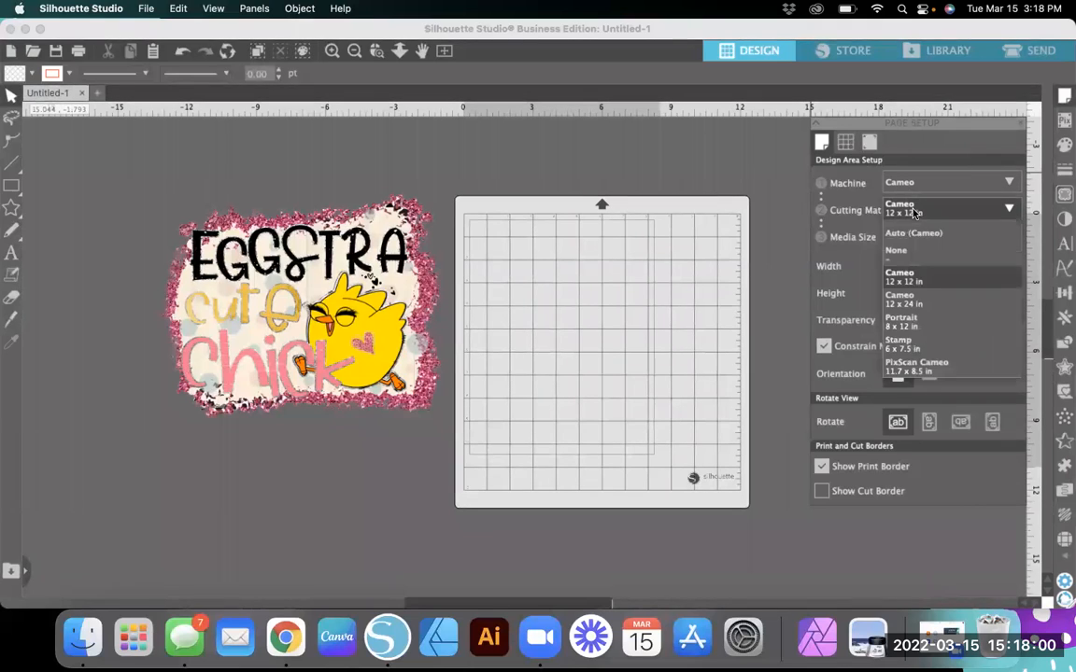
left_click(910, 260)
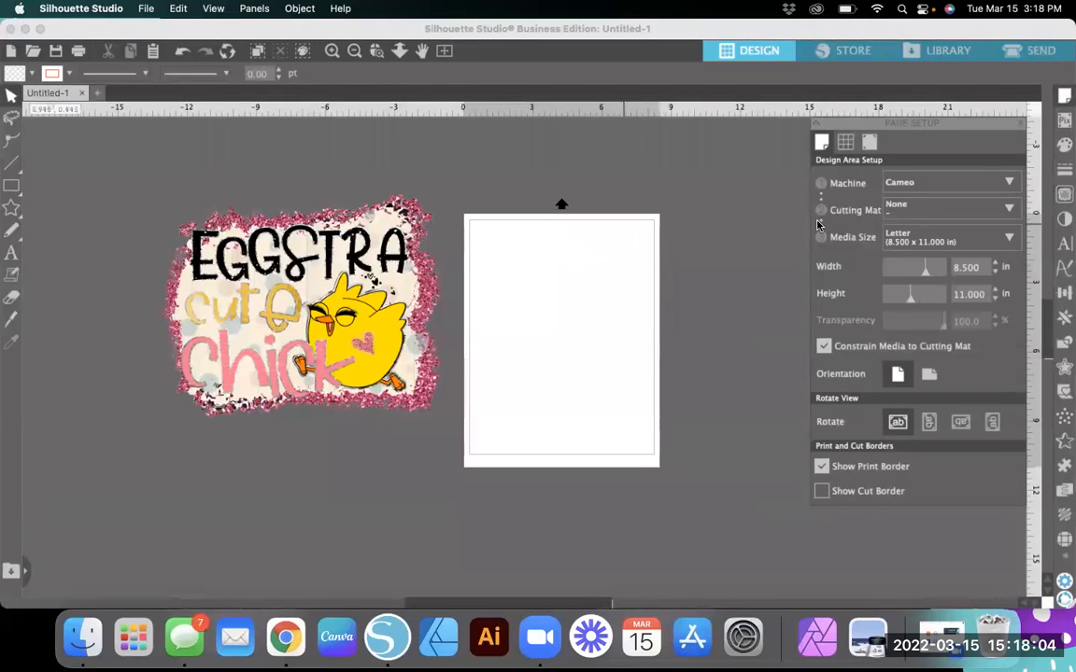
left_click(924, 241)
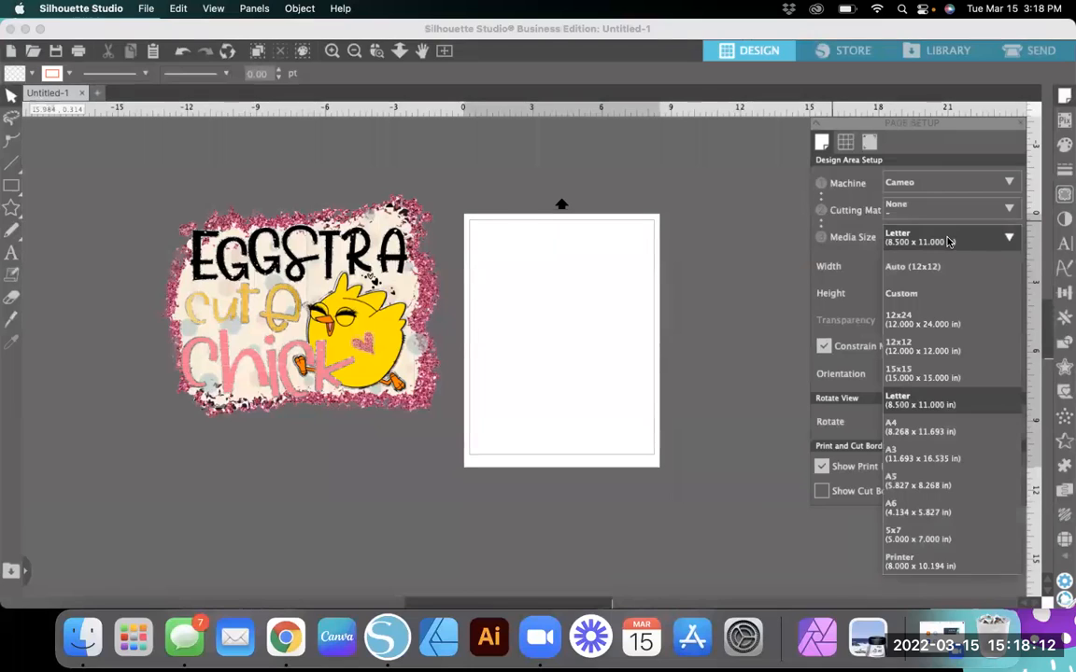
left_click(948, 242)
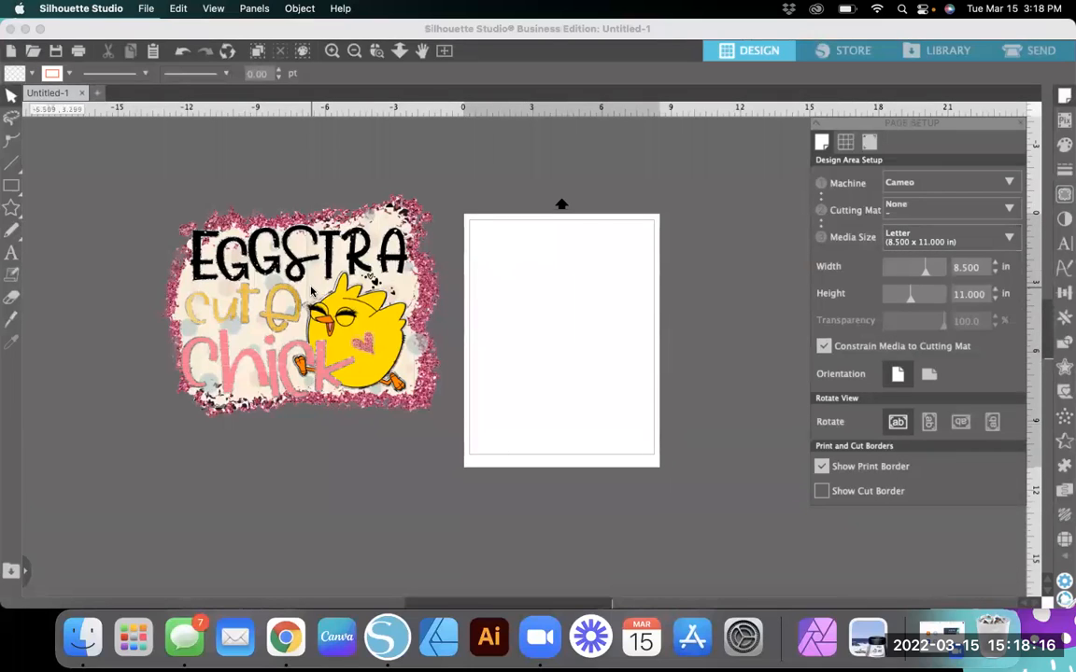
- Move the Eggstra Cute Chick design onto the page and rotate it 90 degrees clockwise
left_click_drag(313, 292, 564, 321)
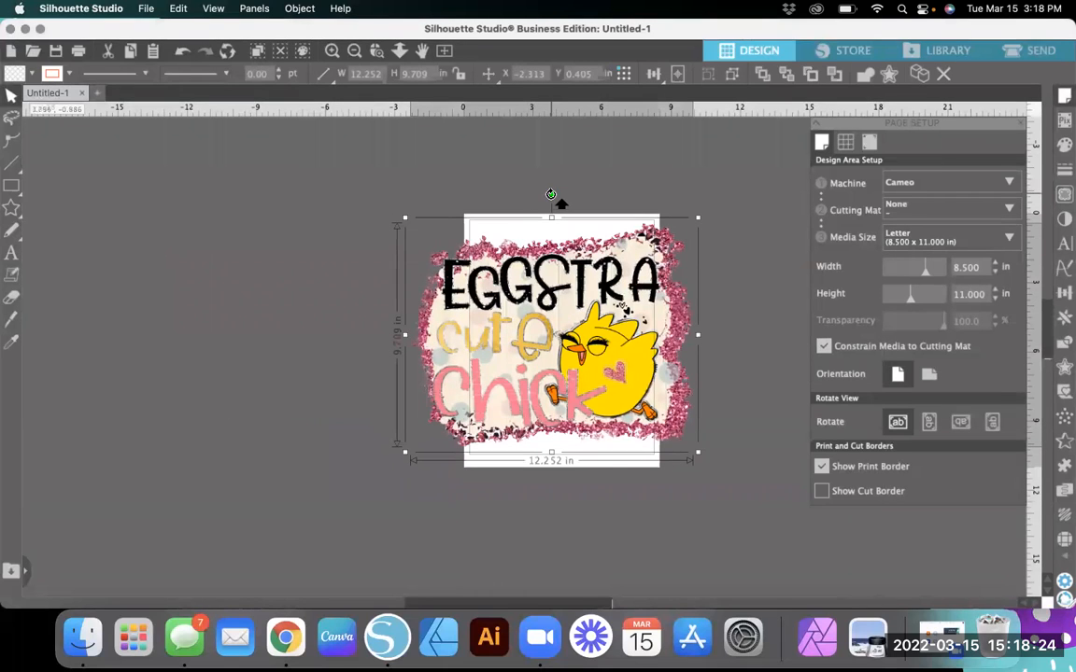
left_click_drag(551, 195, 678, 342)
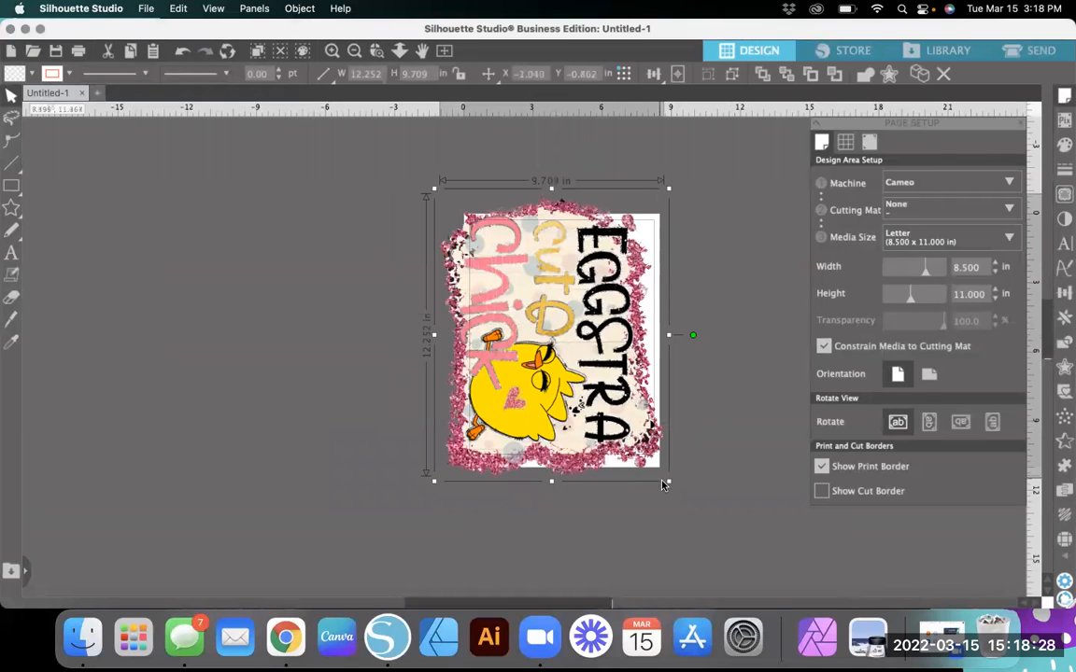
- Scale the rotated design down to about 9.45 × 7.49 in and position it inside the page's print border
left_click_drag(660, 475, 578, 356)
left_click_drag(504, 259, 543, 289)
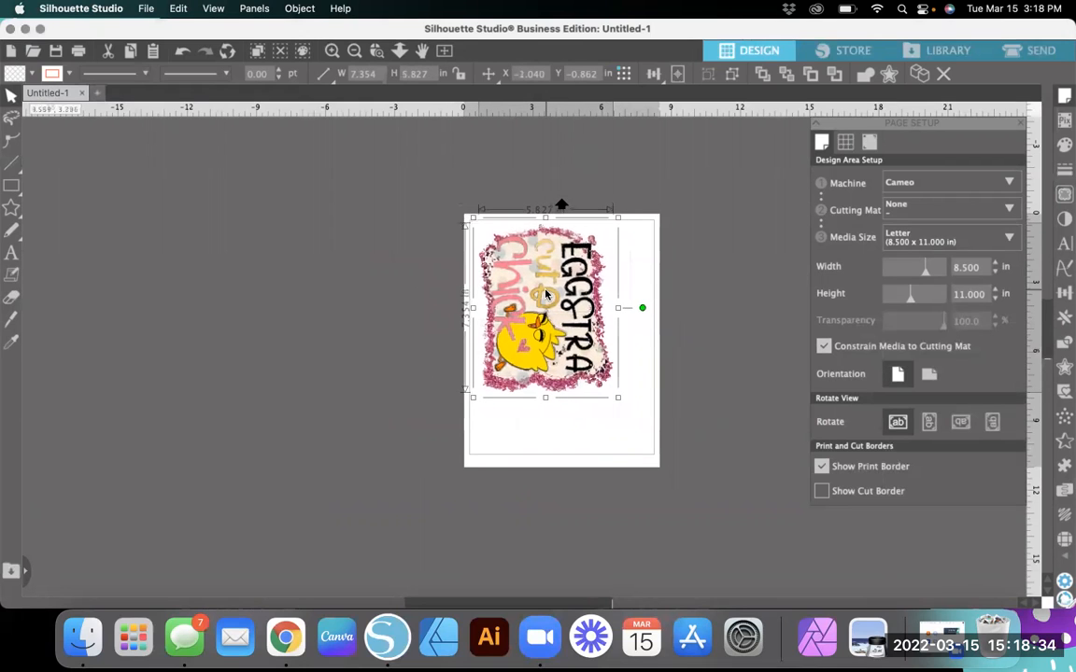
left_click_drag(616, 399, 648, 457)
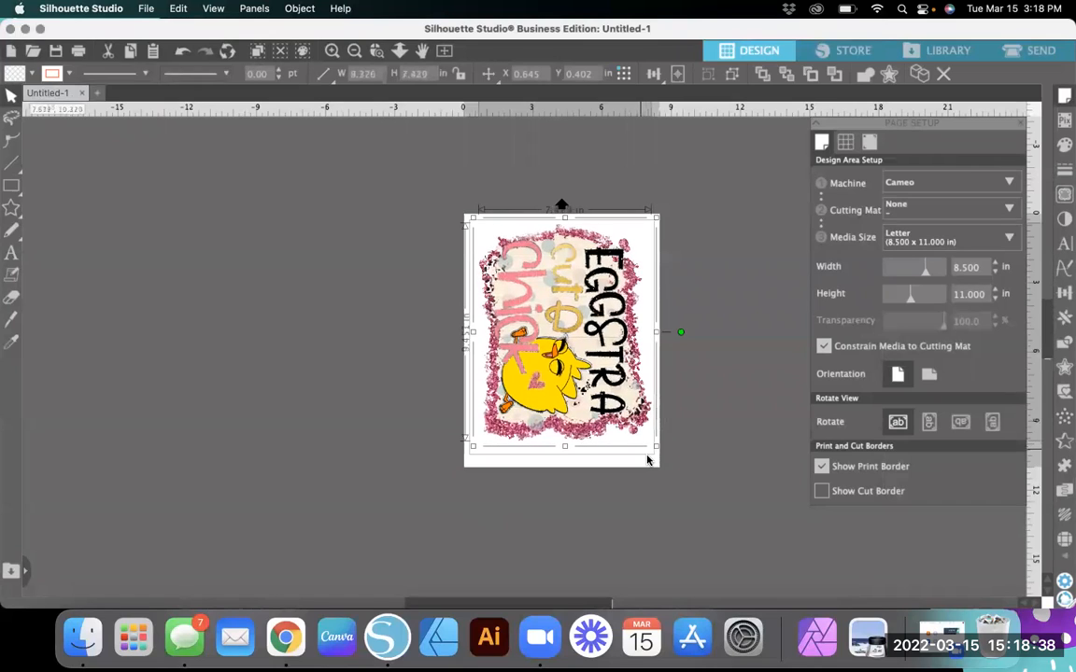
left_click_drag(567, 292, 565, 296)
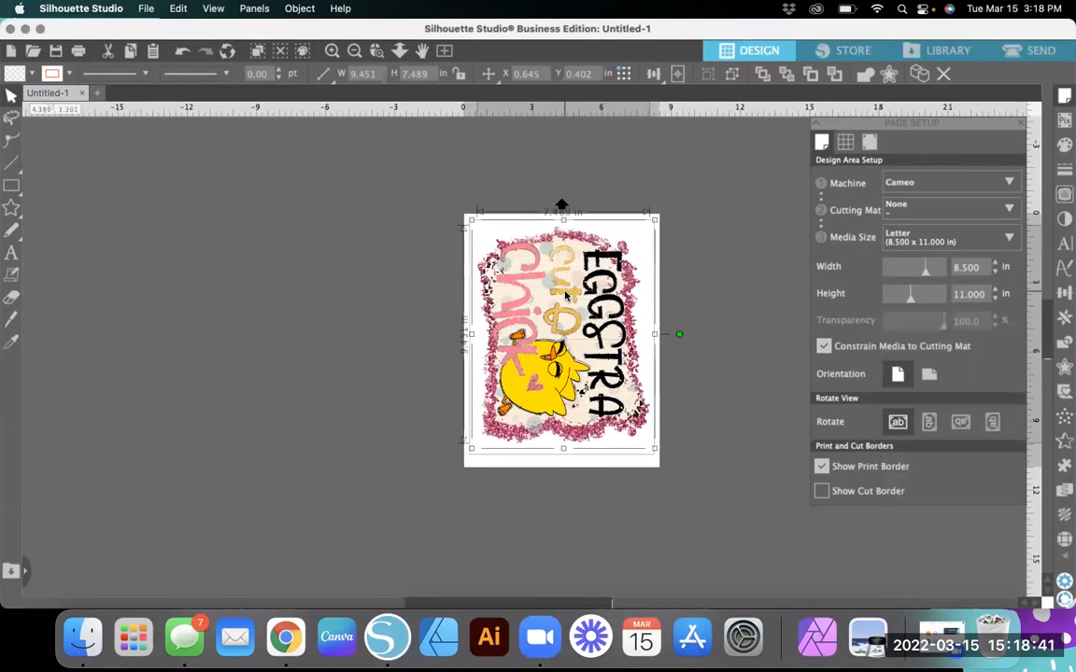
left_click(686, 243)
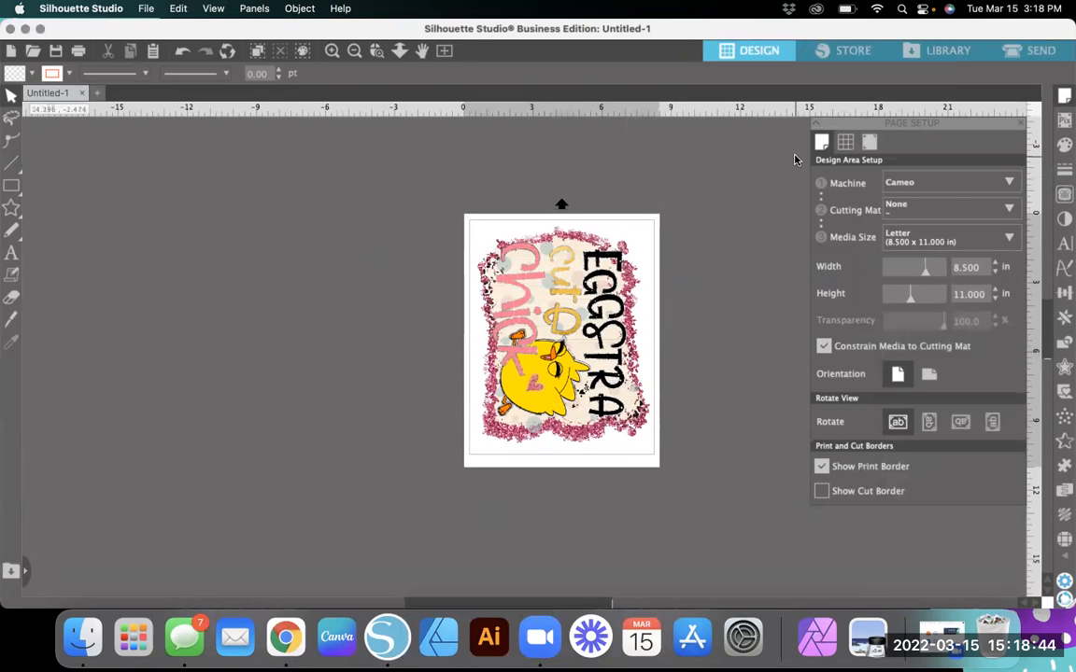
- Turn on the registration marks and set the cutting mat to Cameo 12 x 12 in
left_click(869, 145)
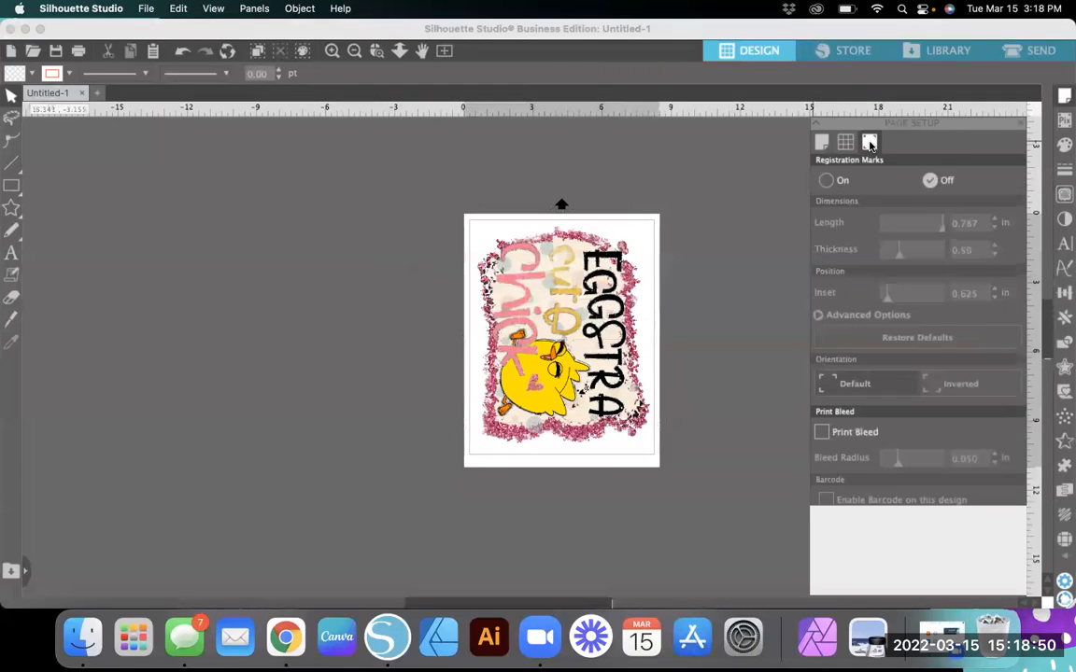
left_click(828, 181)
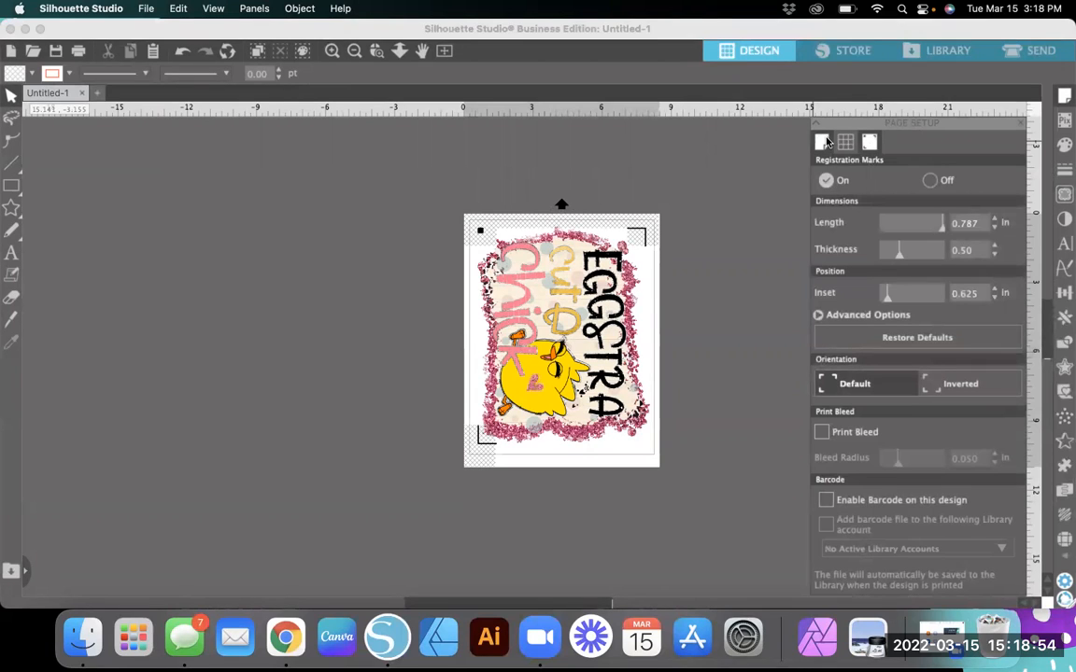
left_click(822, 141)
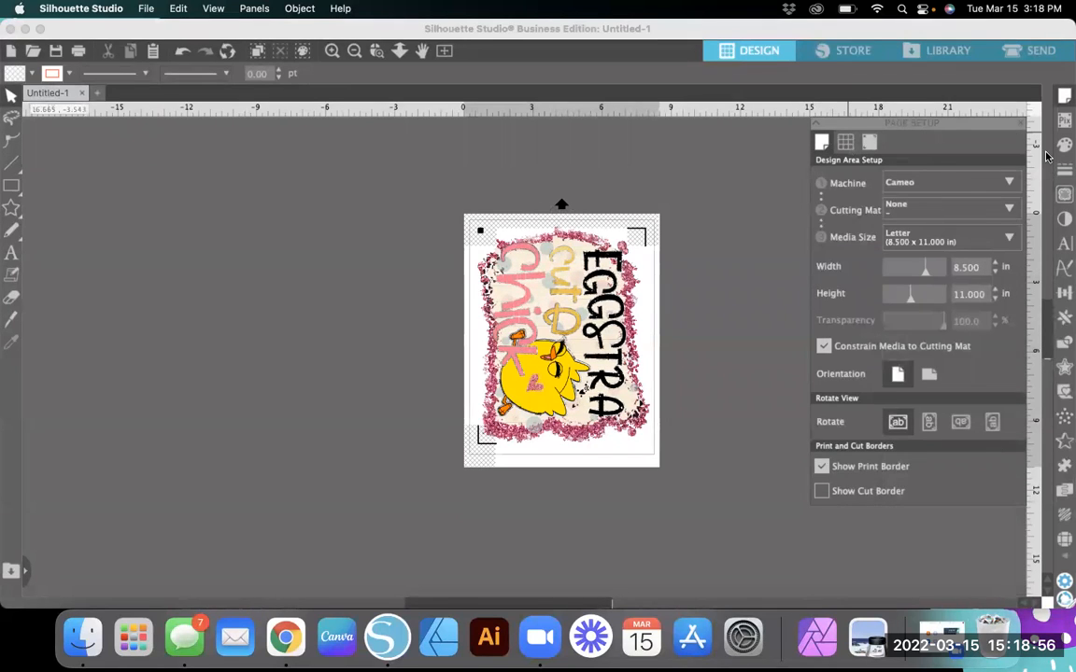
left_click(982, 215)
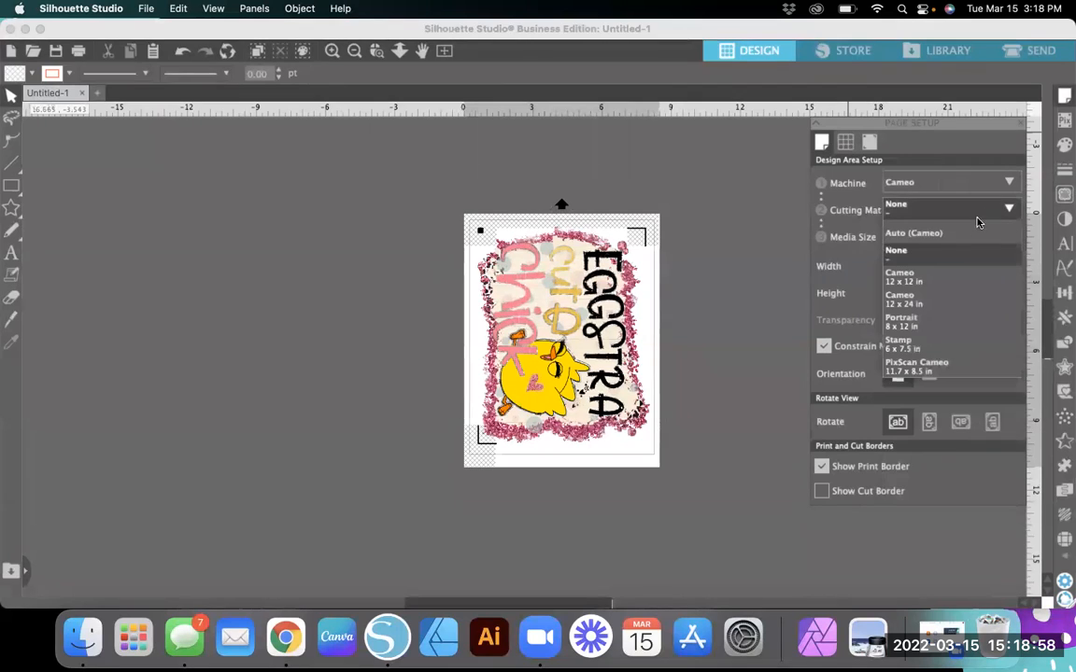
left_click(967, 282)
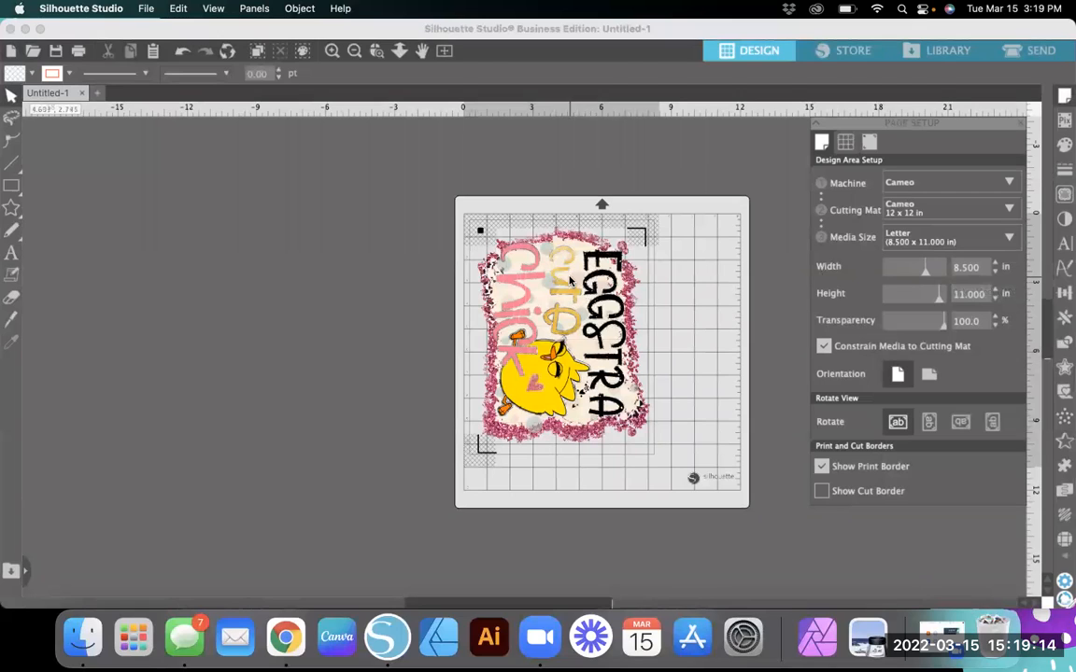
- Select the design on the mat and enable Print Bleed for it
left_click(570, 281)
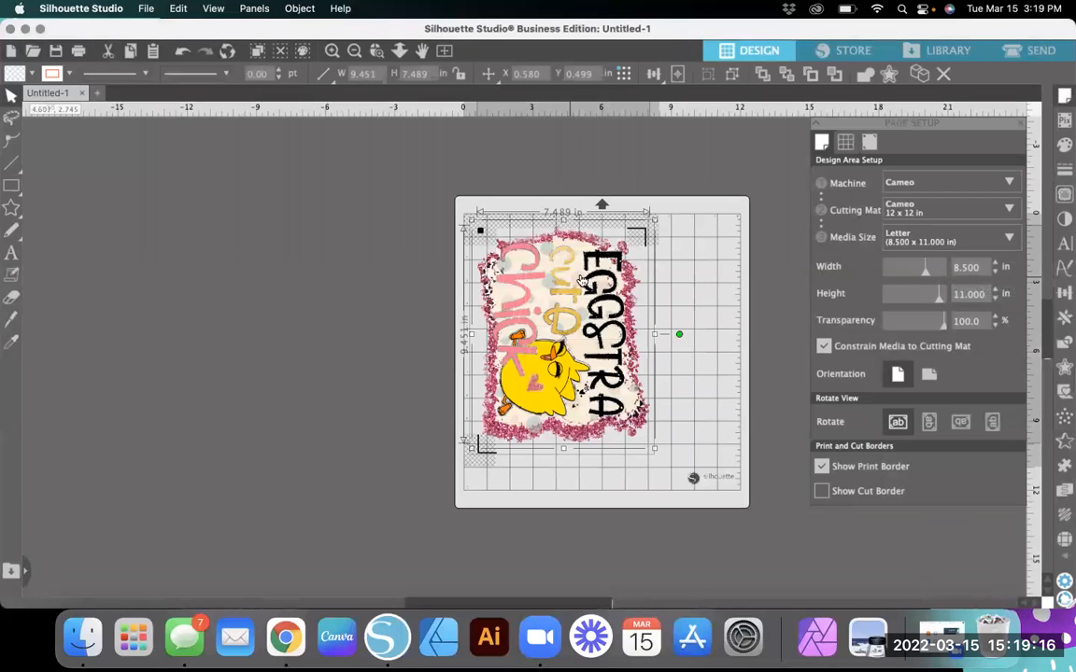
left_click(872, 144)
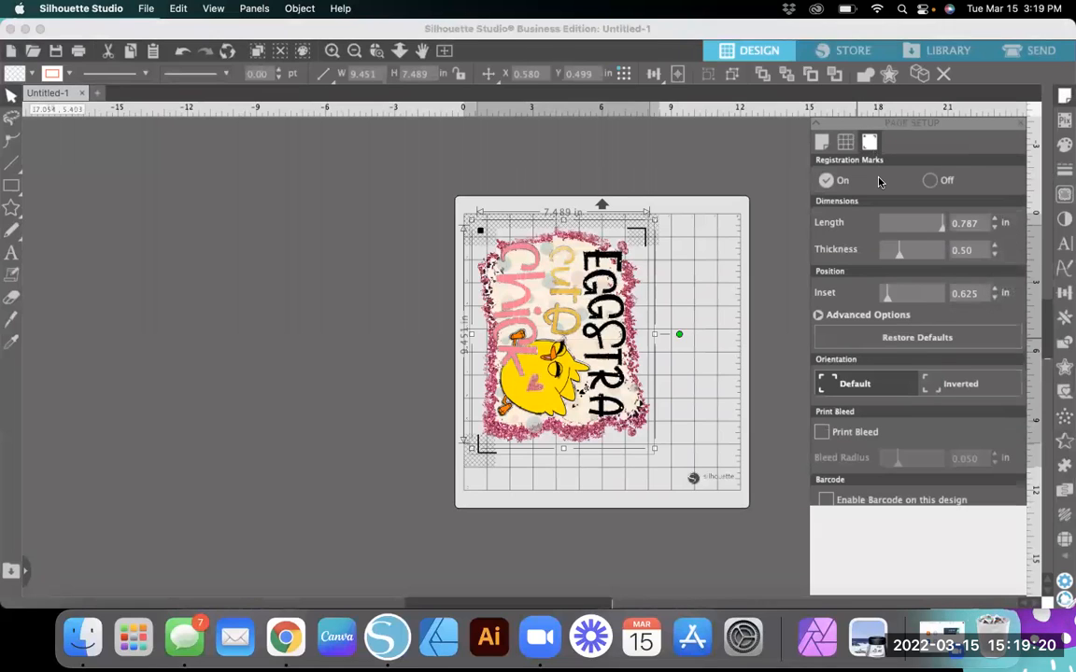
left_click(822, 433)
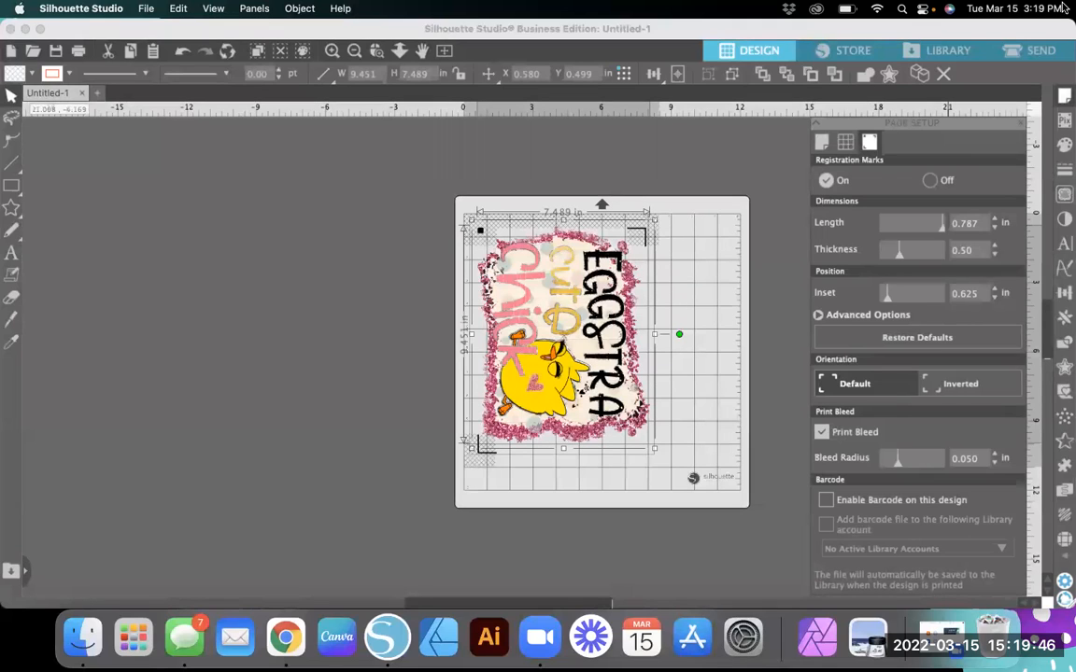
- Examine the design's cut lines in the send view, comparing the Cut and Cut Edge actions
left_click(1034, 51)
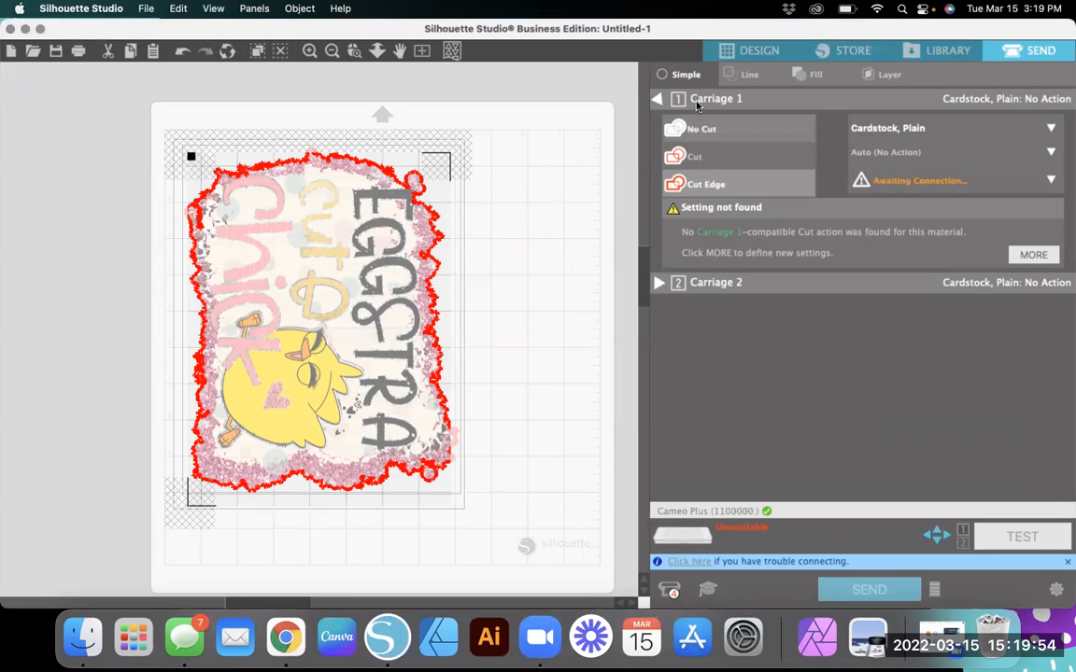
left_click(701, 155)
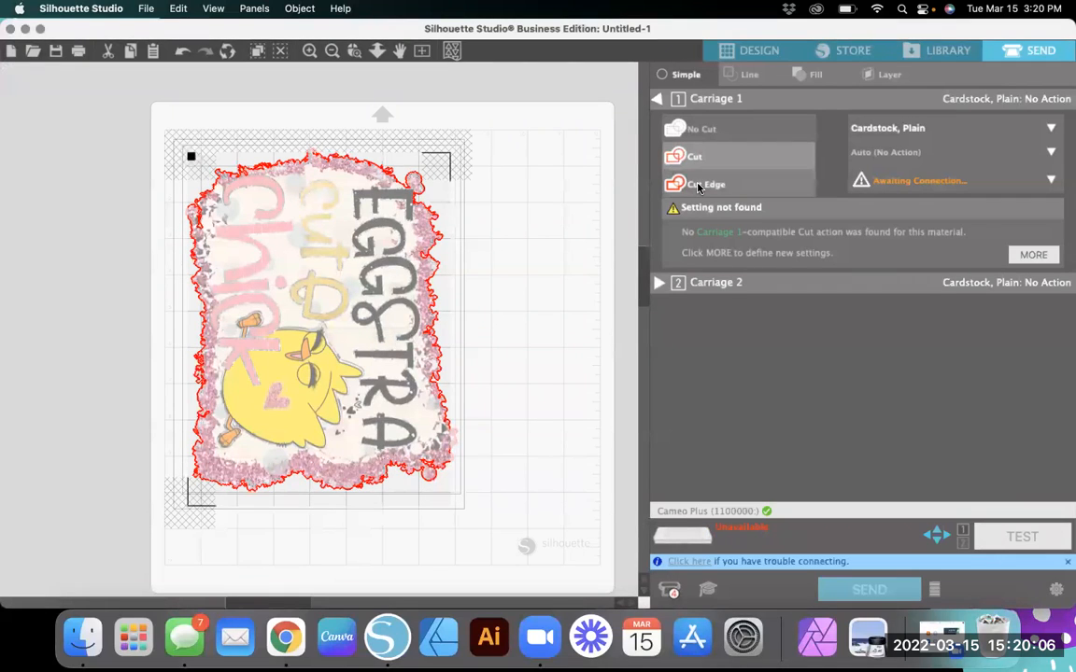
left_click(698, 186)
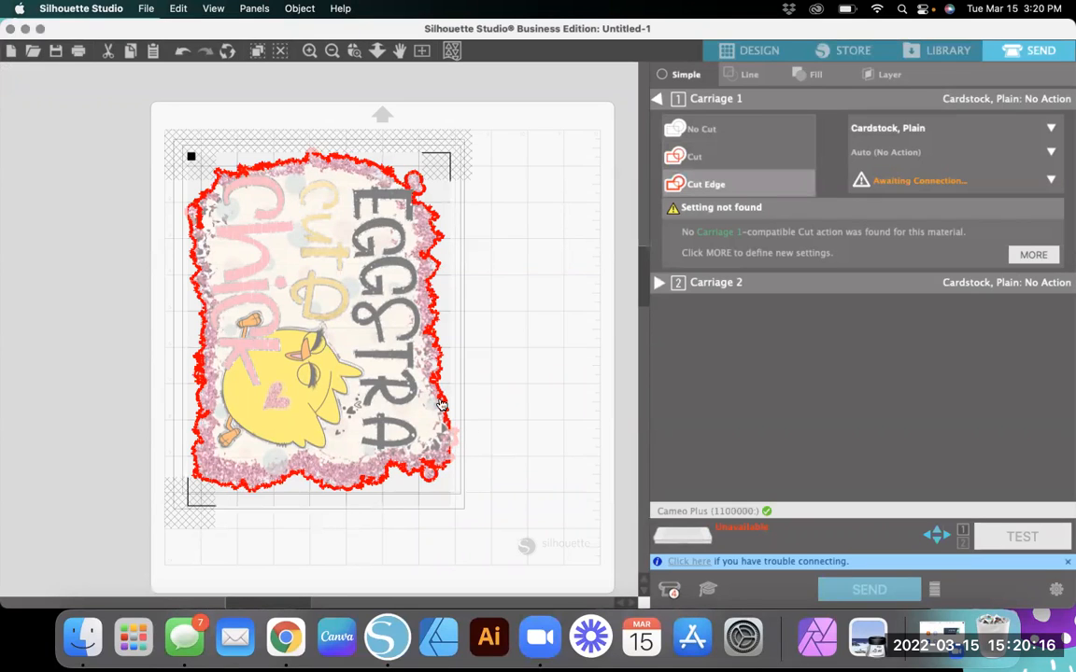
- Return to the design view, shrink the design to about 9.04 × 7.16 in and reposition it between the registration marks
left_click(737, 49)
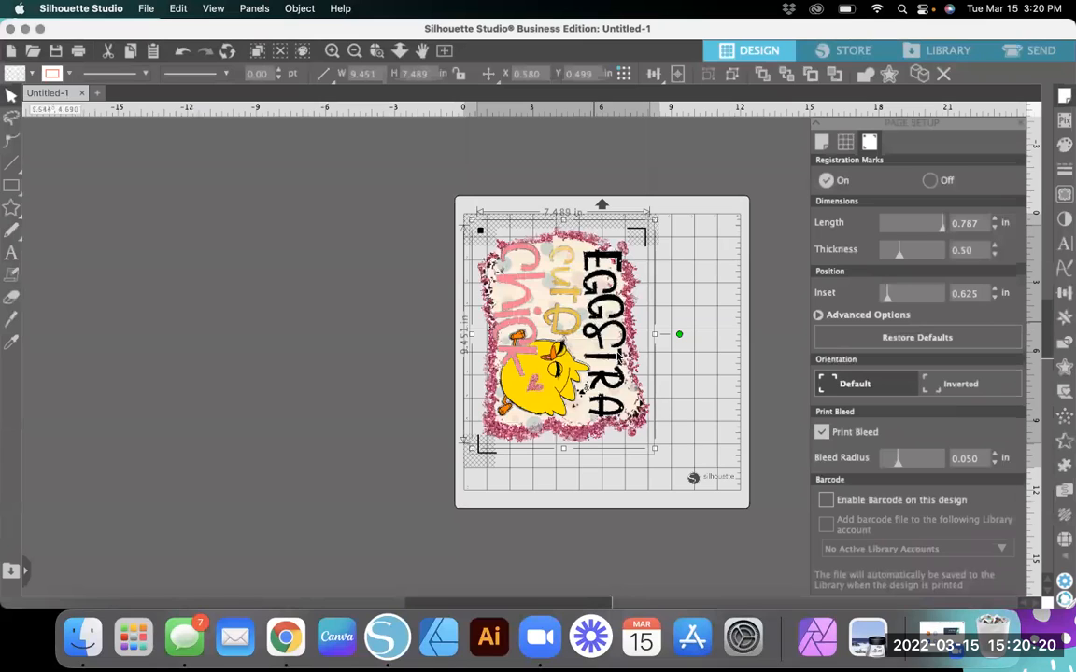
left_click_drag(654, 449, 648, 440)
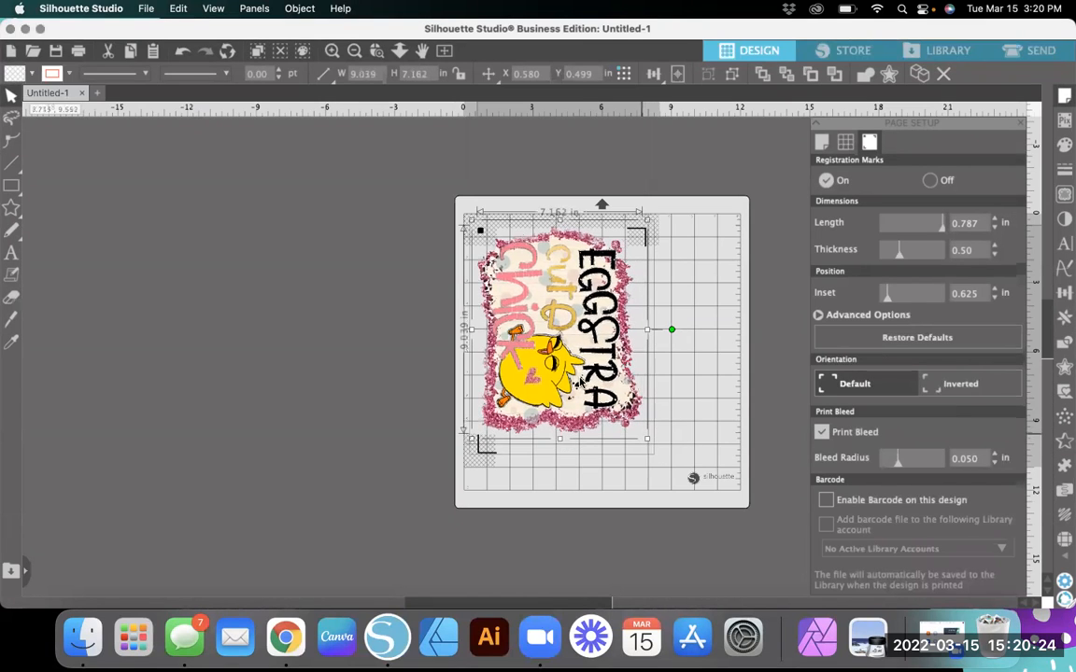
left_click_drag(580, 364, 580, 367)
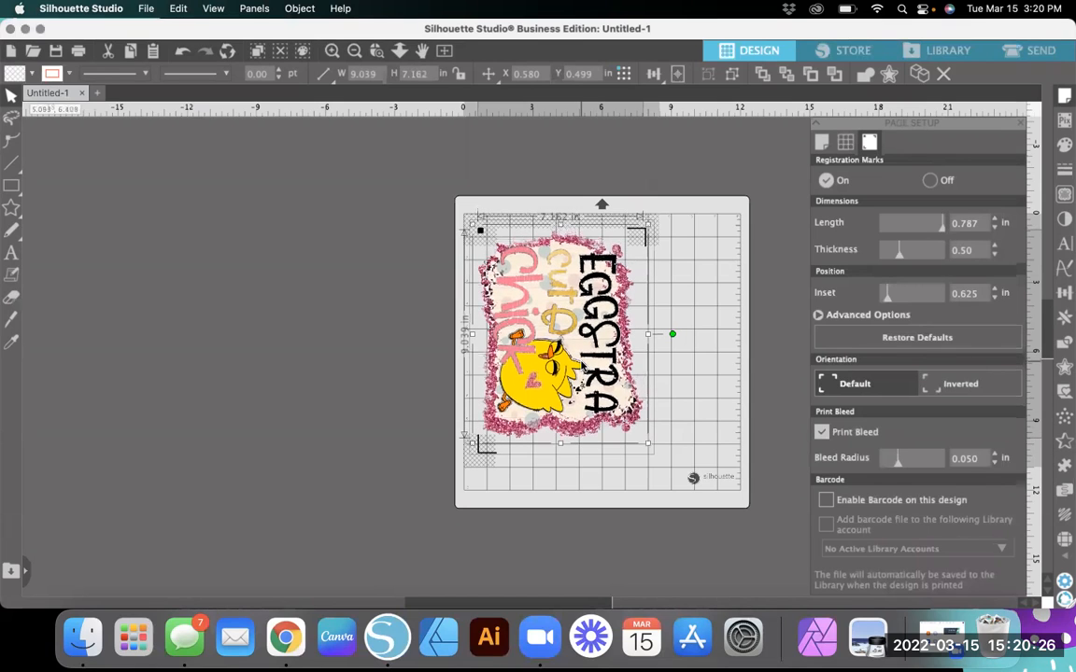
- Go back to the send view and choose Cut Edge for the resized design after trying Cut
left_click(1042, 54)
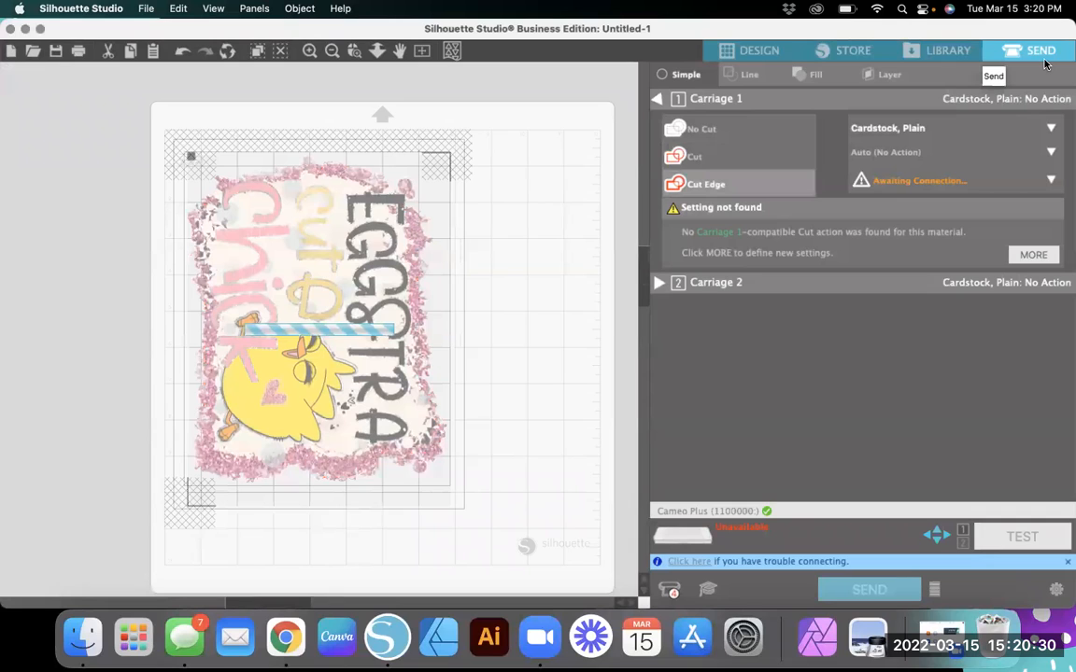
left_click(709, 160)
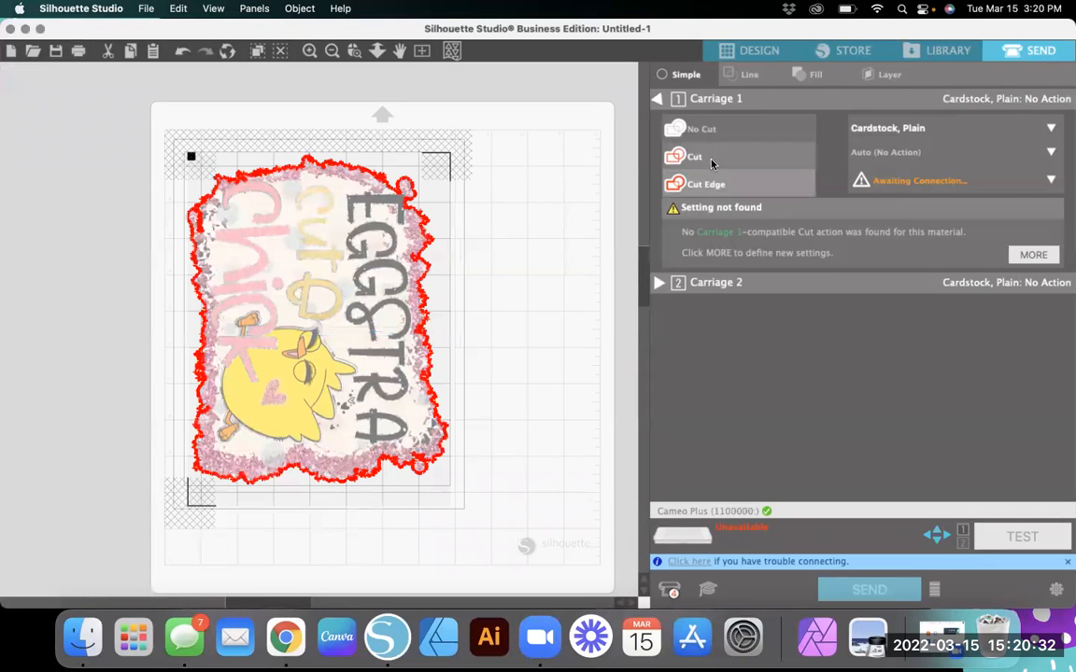
left_click(709, 181)
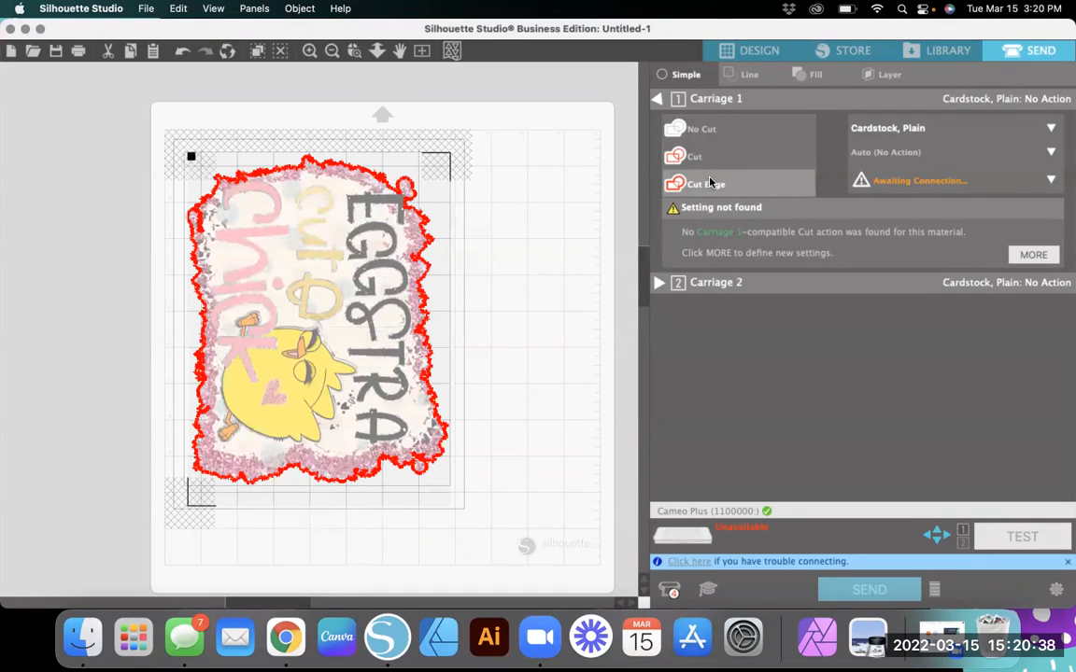
- Set the Carriage 1 material to Heat Transfer, Printable (Light Fabric)
left_click(885, 130)
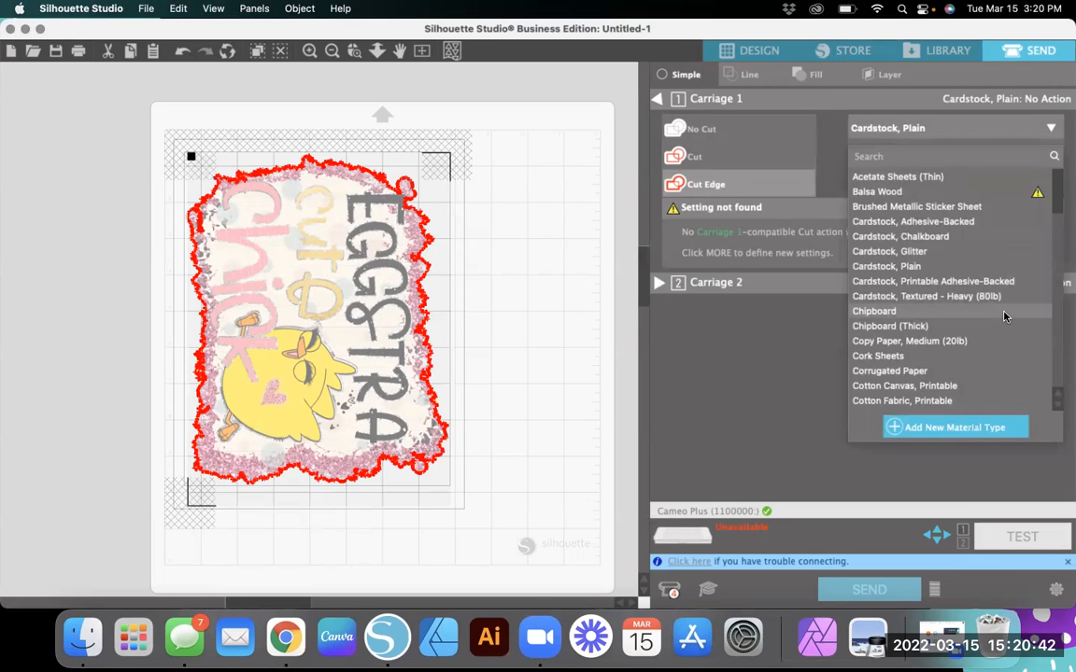
scroll(1004, 317, "down", 10)
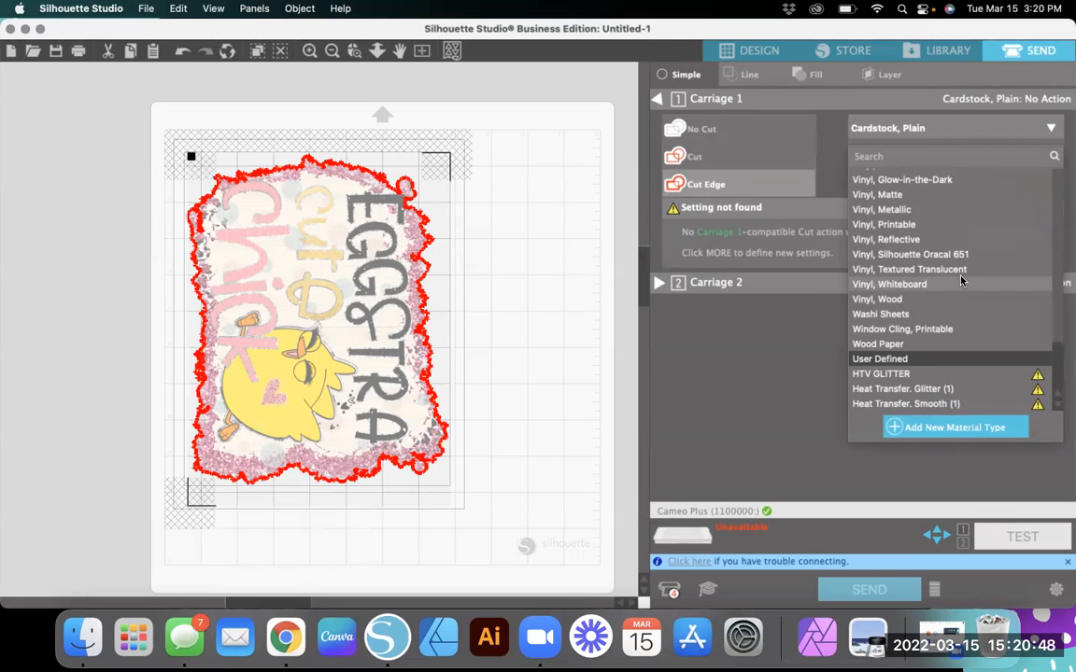
scroll(962, 243, "up", 3)
scroll(961, 241, "up", 10)
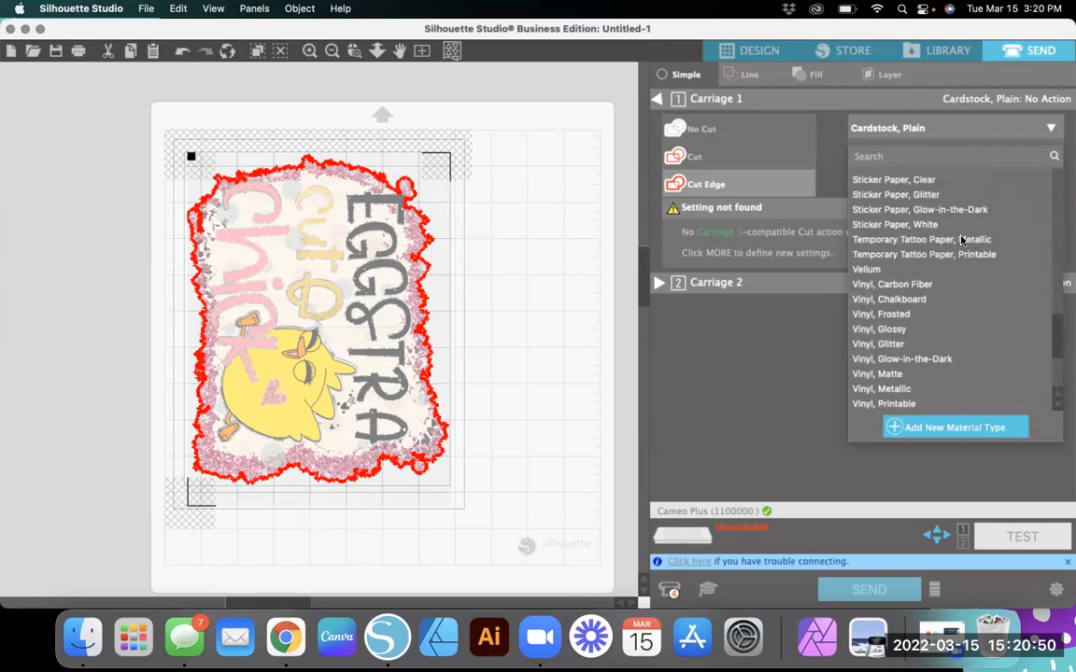
scroll(962, 241, "up", 3)
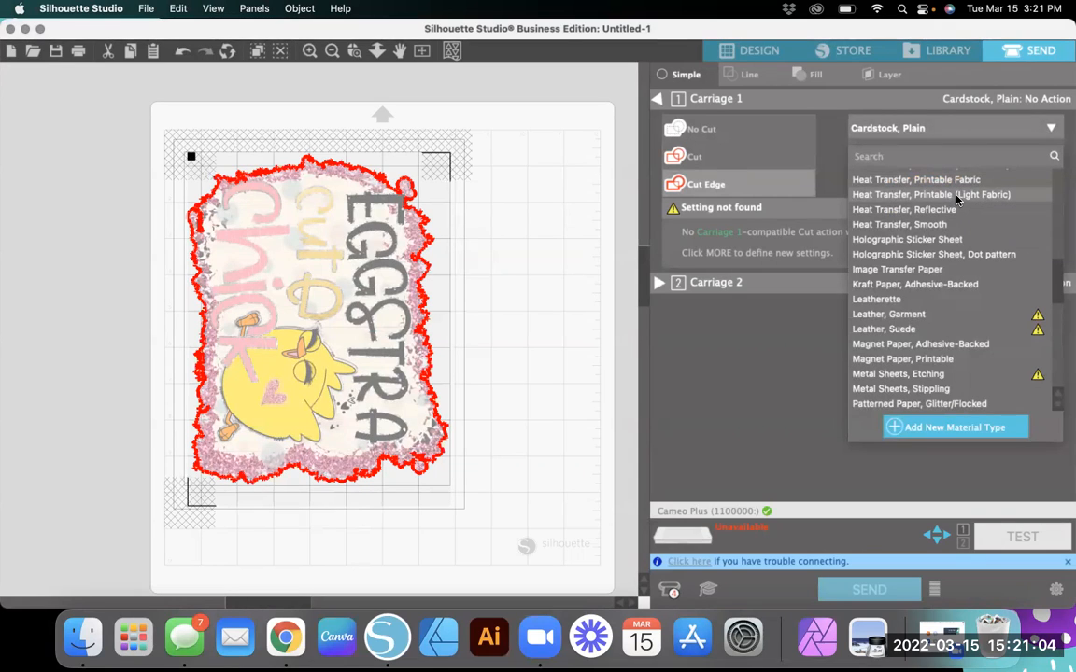
left_click(956, 195)
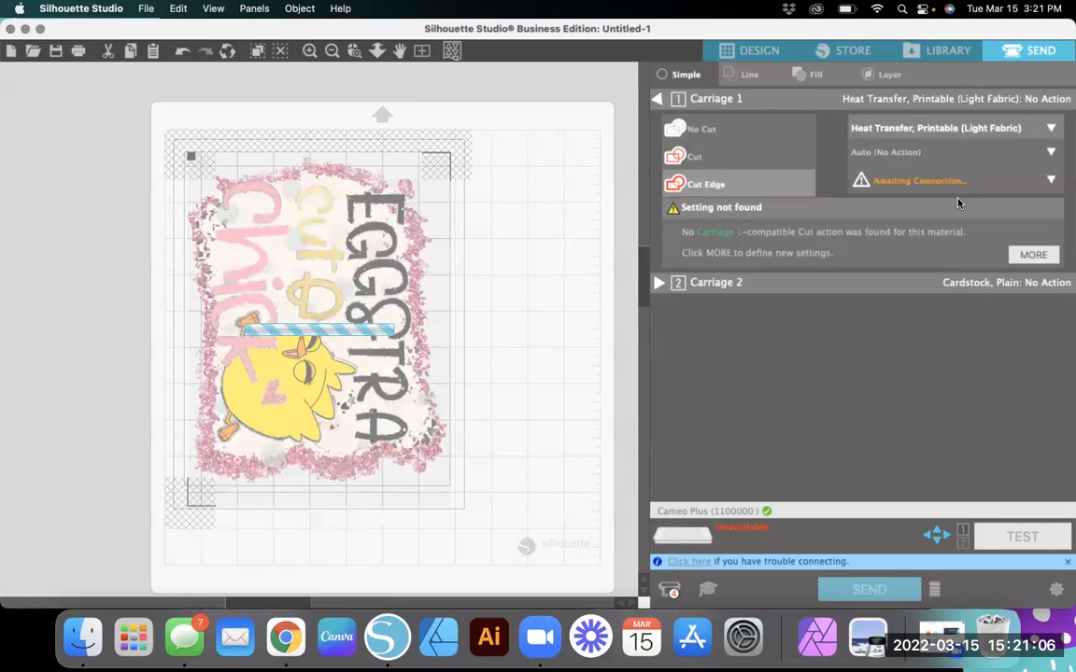
- Set the Carriage 1 material to Heat Transfer, Printable (Dark Fabric)
left_click(972, 132)
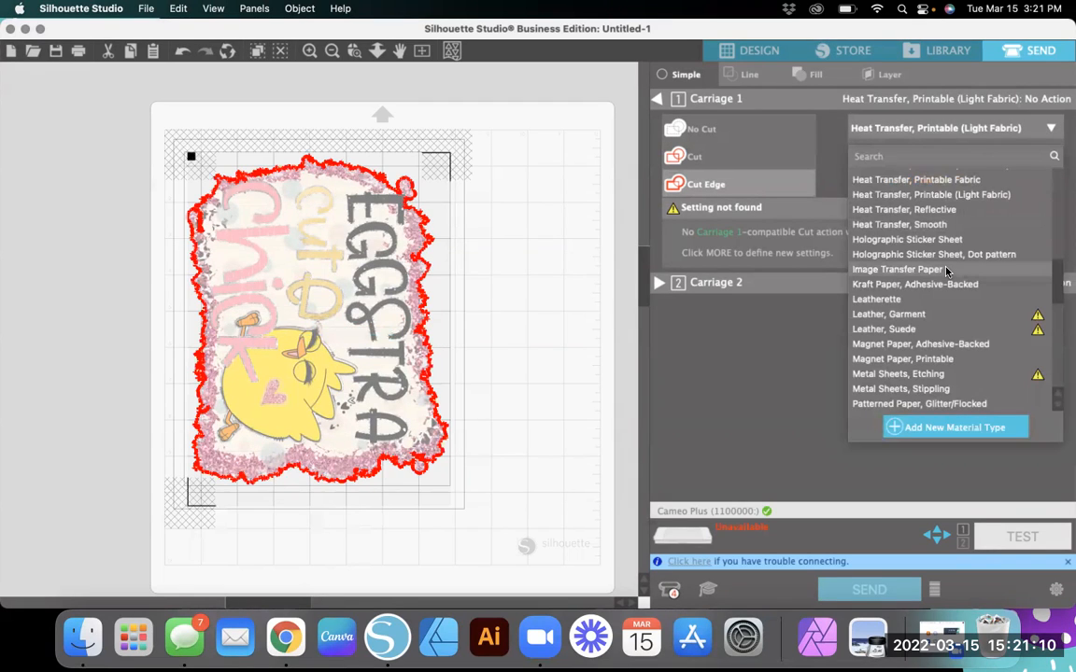
scroll(947, 273, "up", 1)
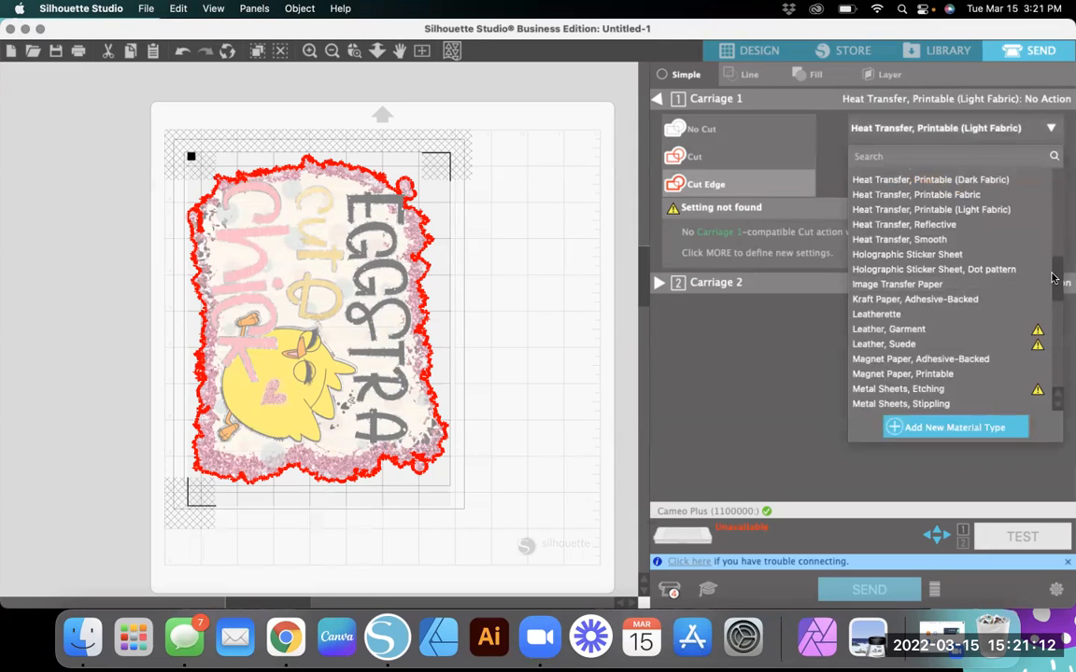
scroll(954, 245, "up", 3)
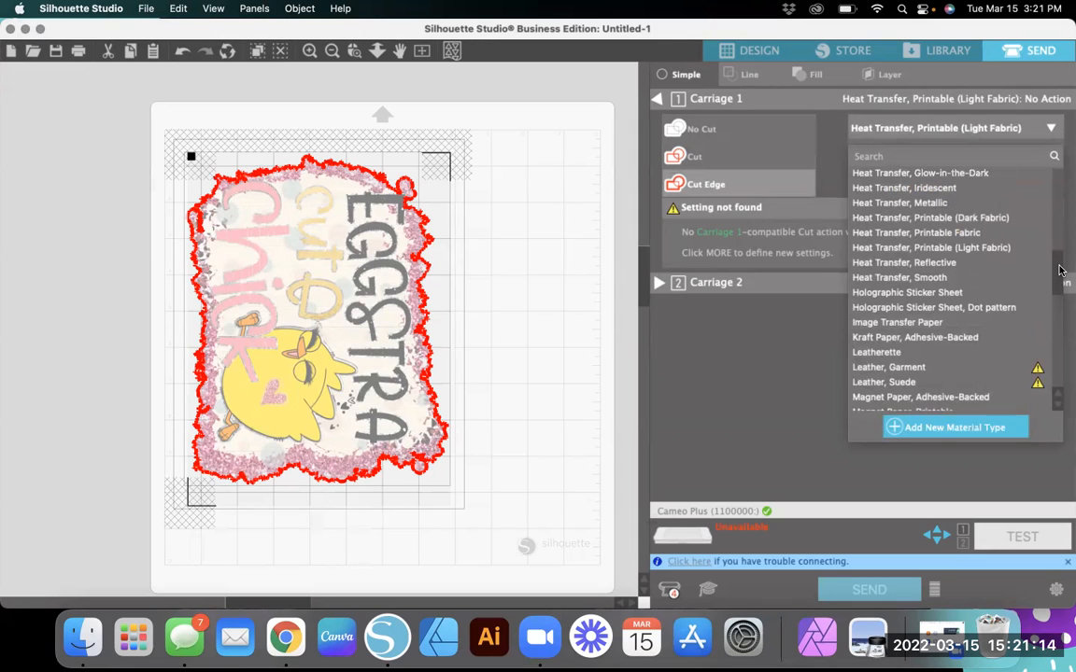
left_click(931, 217)
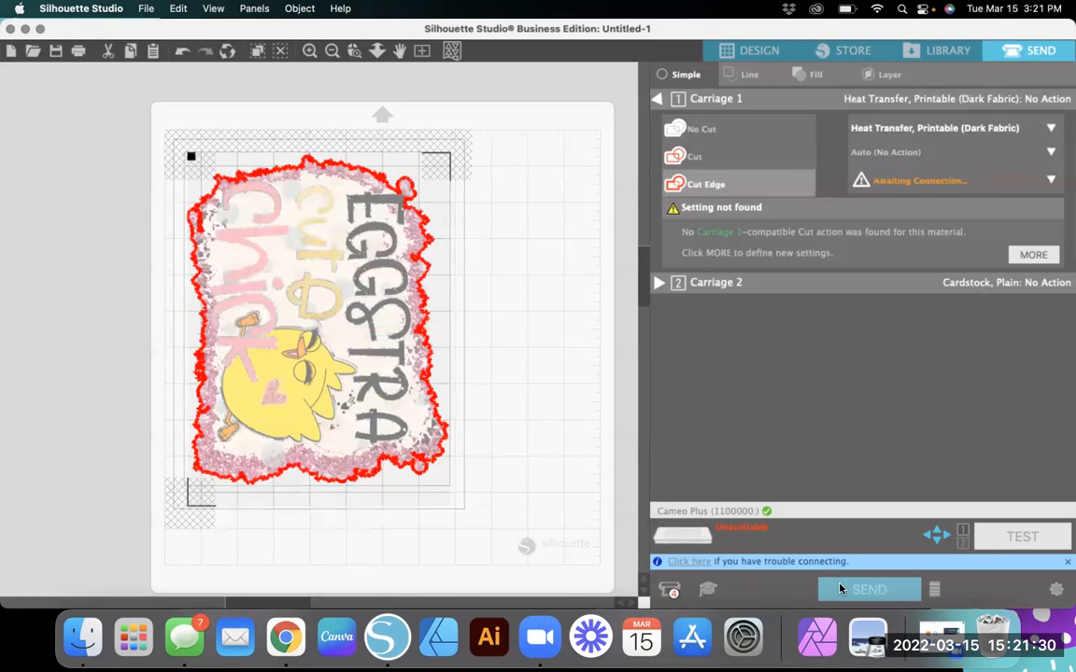
- Return to the design view and examine the print preview from end to end for the design and registration marks, closing it without printing
left_click(771, 54)
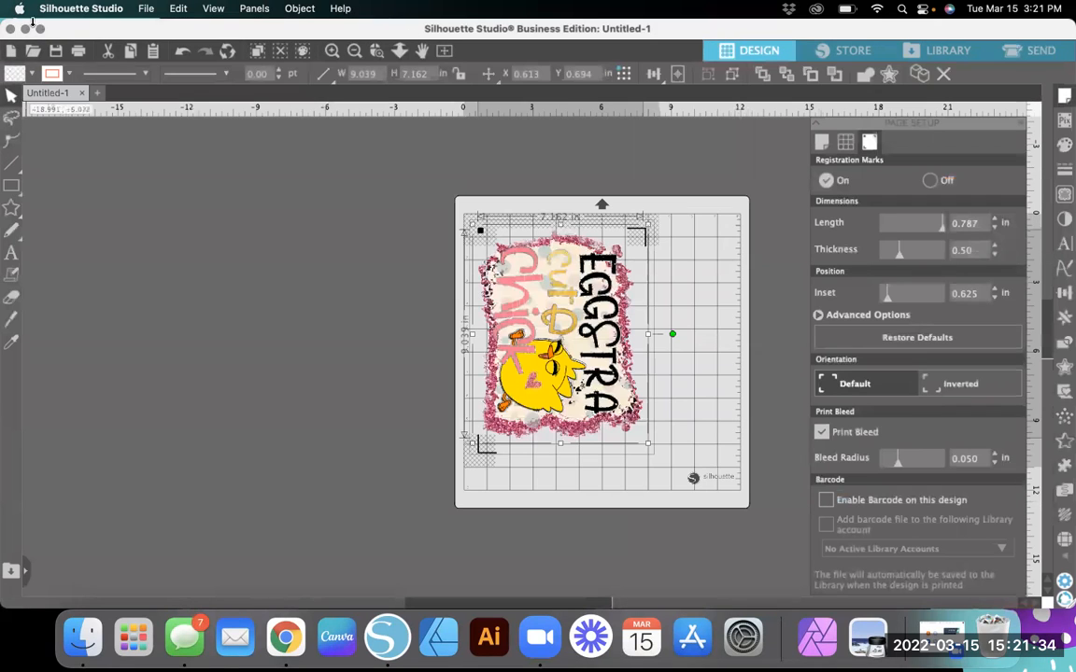
left_click(142, 8)
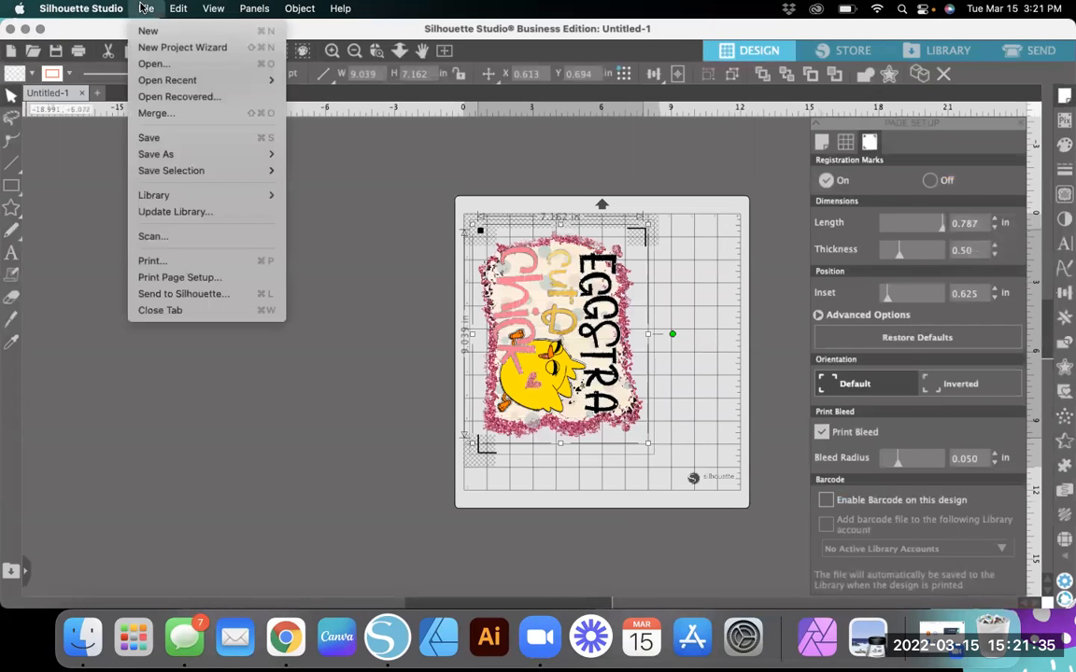
left_click(170, 264)
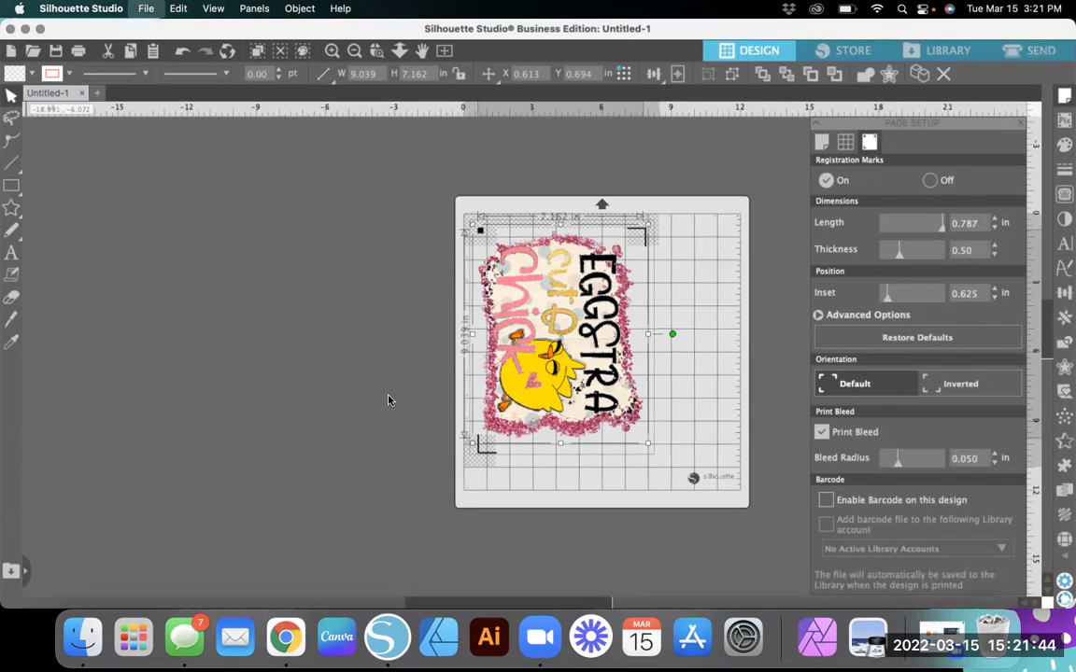
key("super+p")
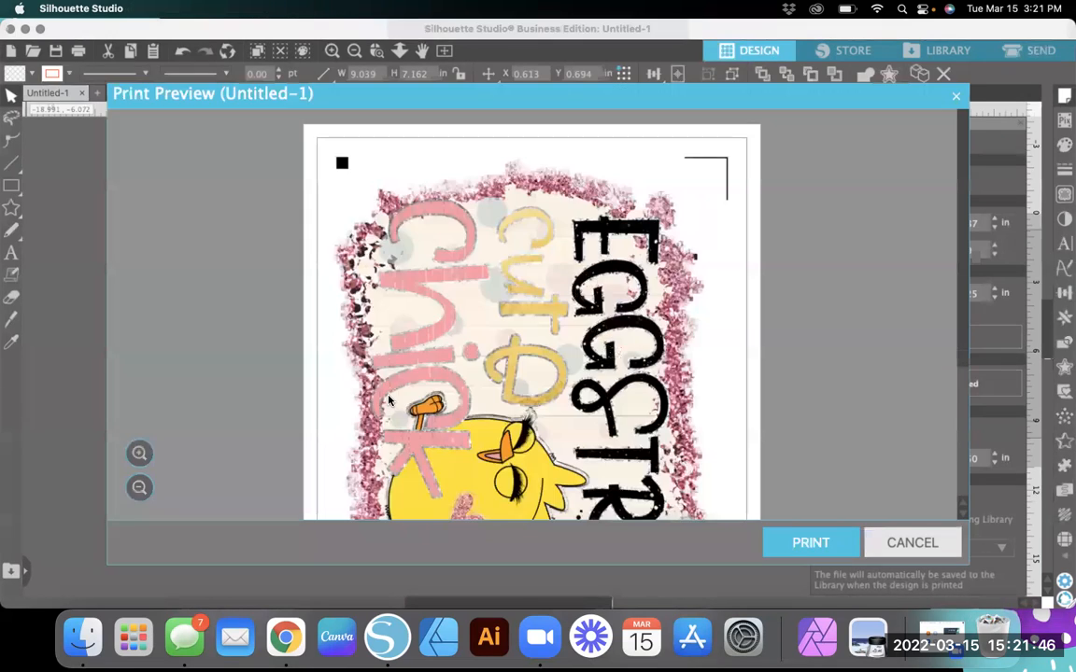
scroll(388, 399, "down", 5)
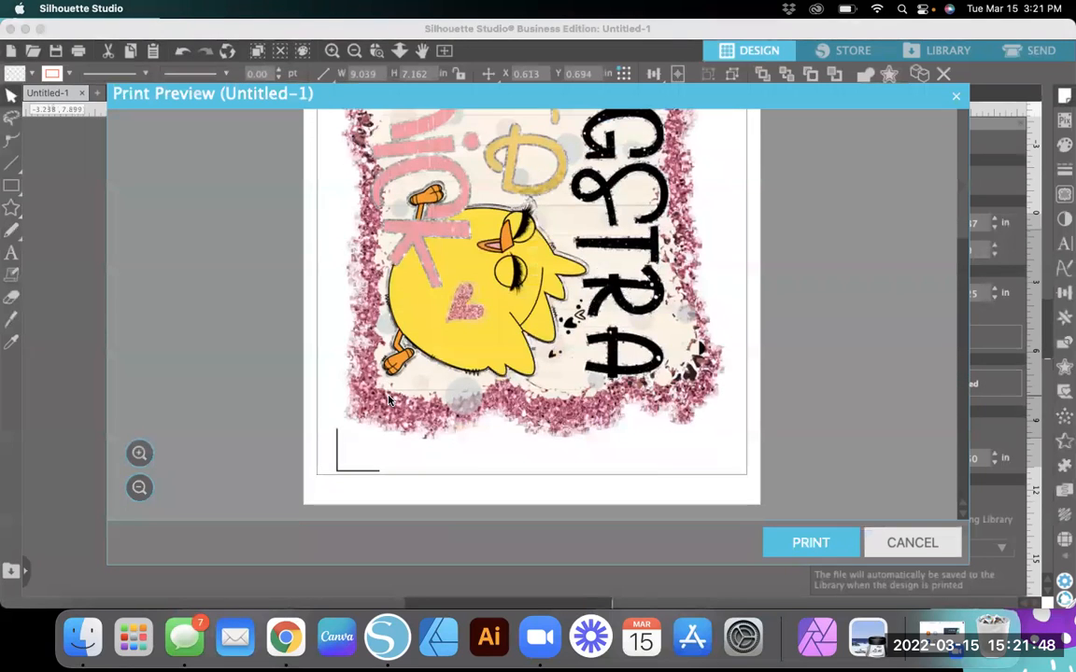
scroll(389, 400, "up", 3)
scroll(388, 400, "up", 3)
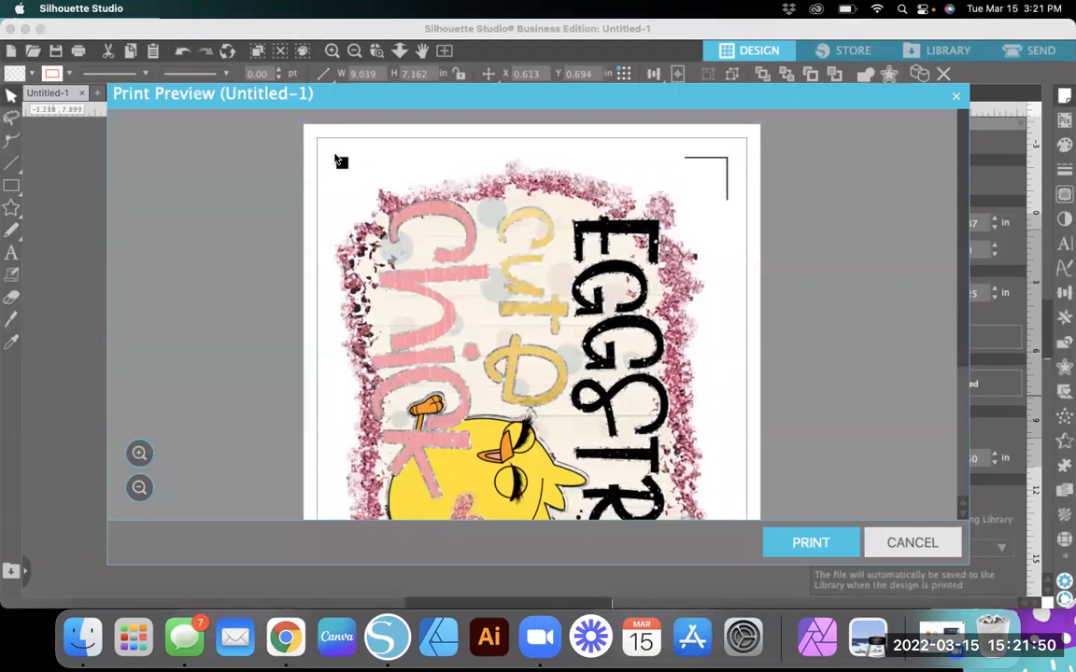
scroll(720, 255, "down", 5)
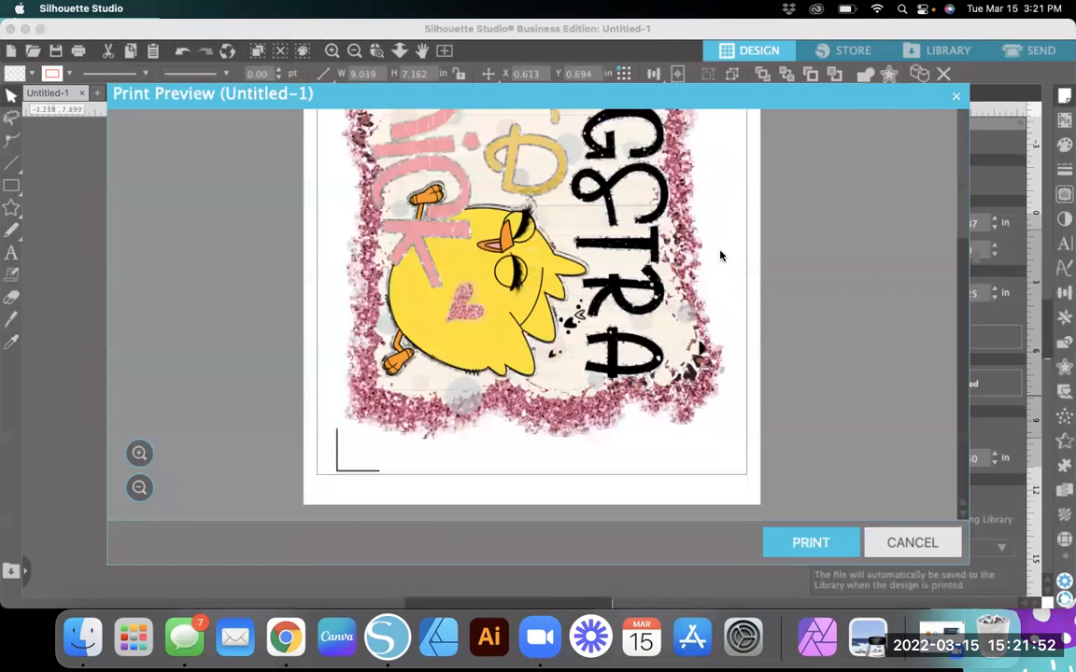
scroll(720, 255, "up", 5)
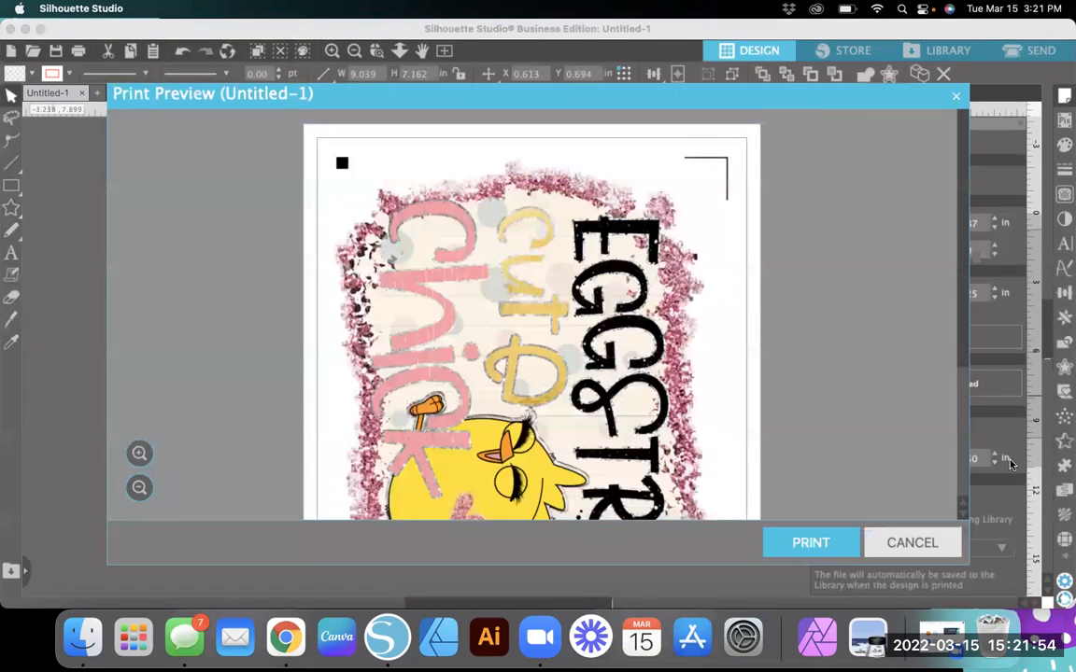
left_click(943, 550)
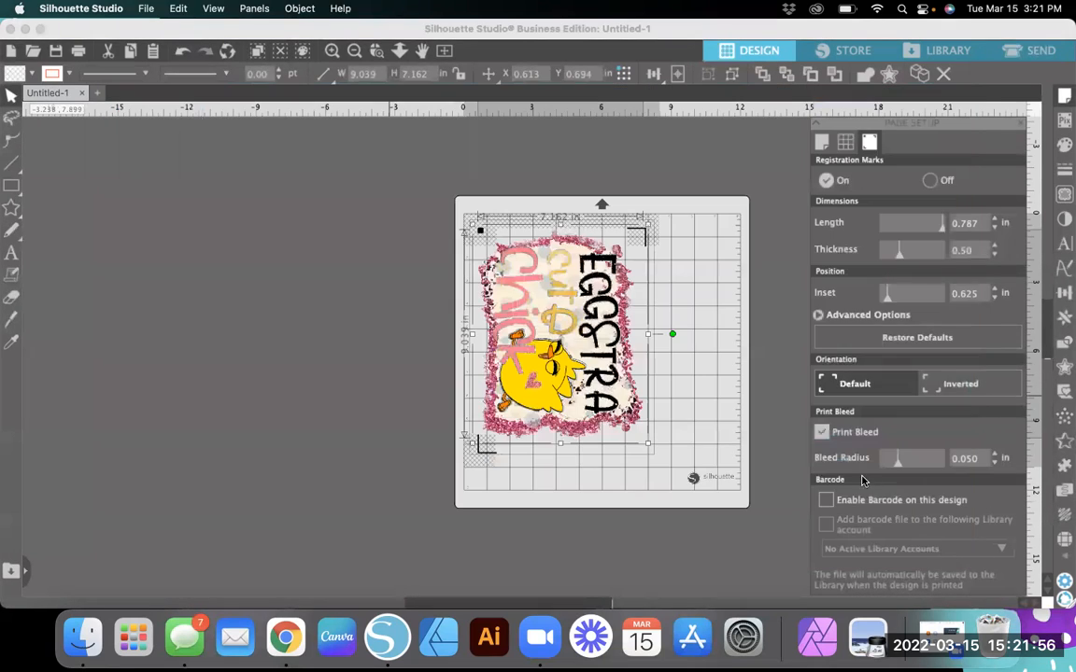
- Review the Carriage 1 Cut Edge action and cut outline in the send view, and return to the design view
left_click(1011, 46)
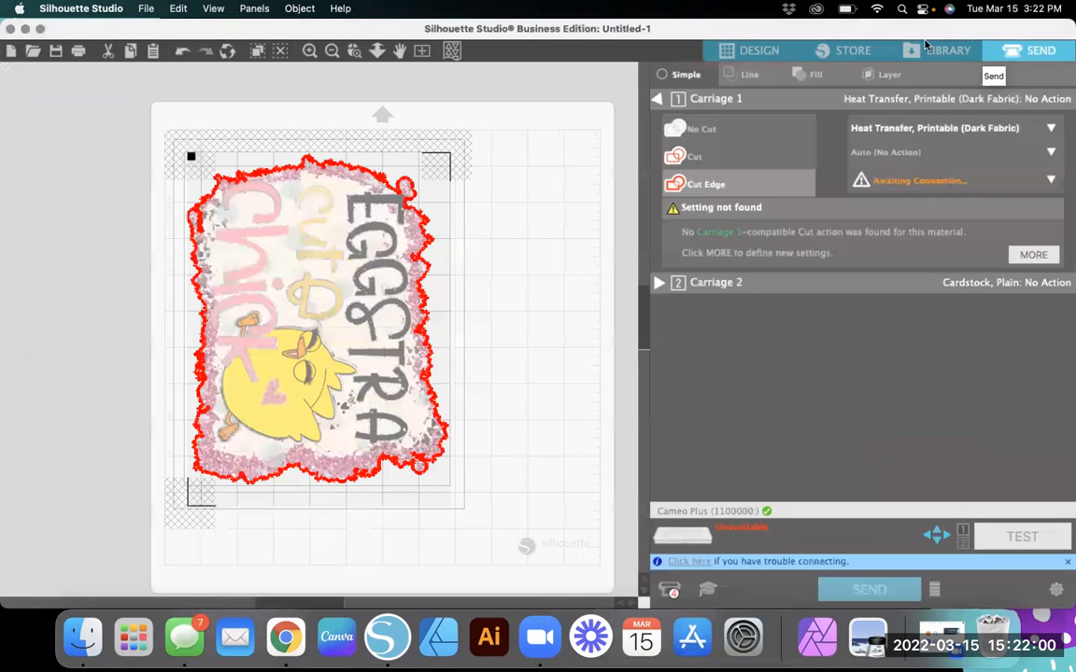
left_click(754, 180)
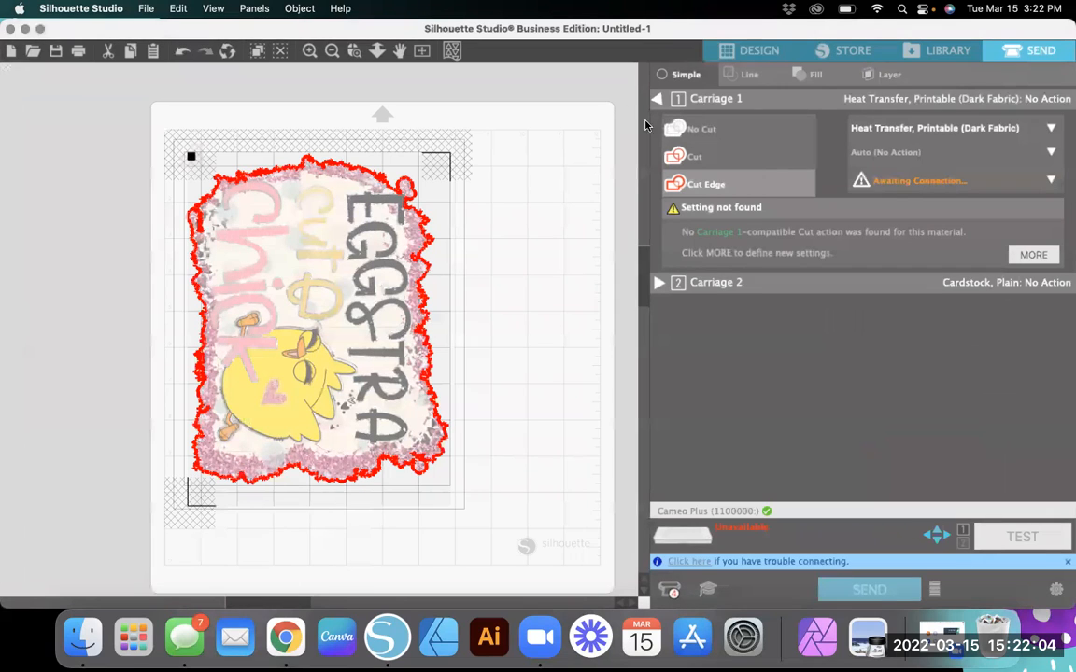
left_click(771, 49)
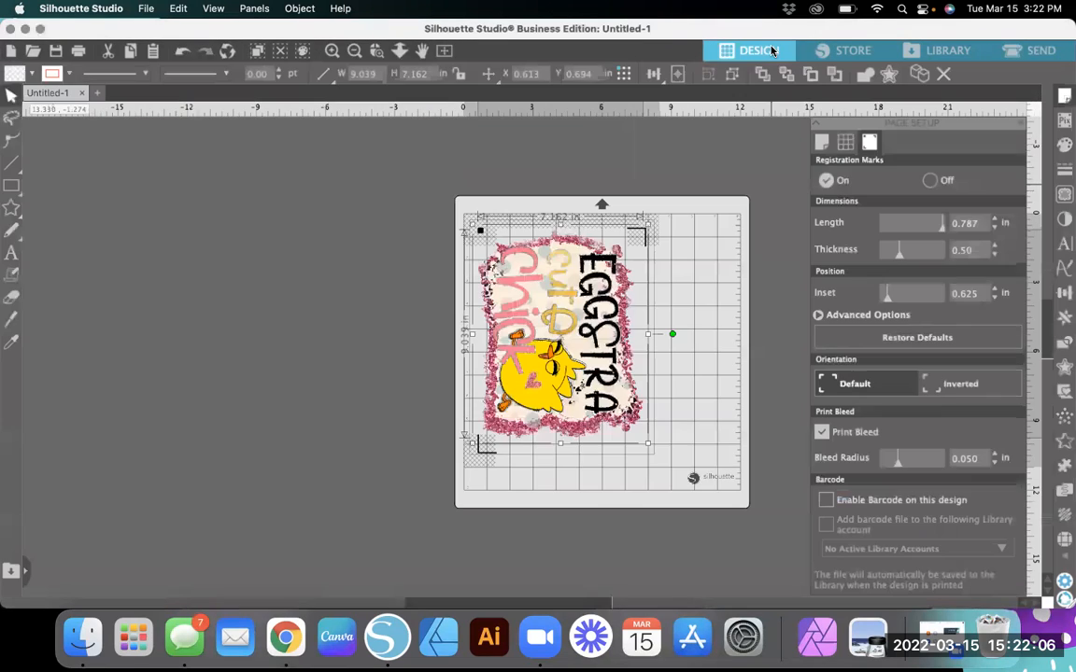